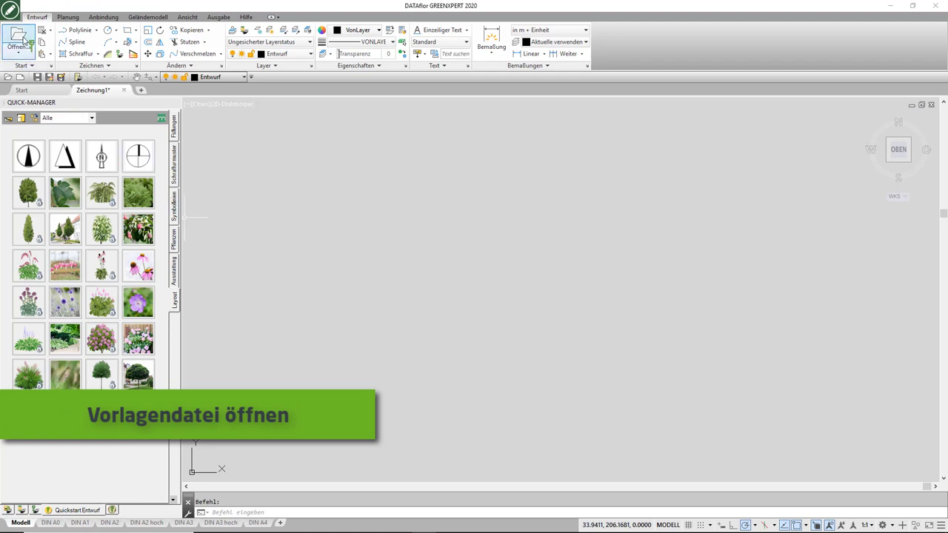
# - Open the GREE2020iso.dwt template using the Zeichnungsvorlage (*.dwt) file-type filter
pyautogui.click(25, 41)
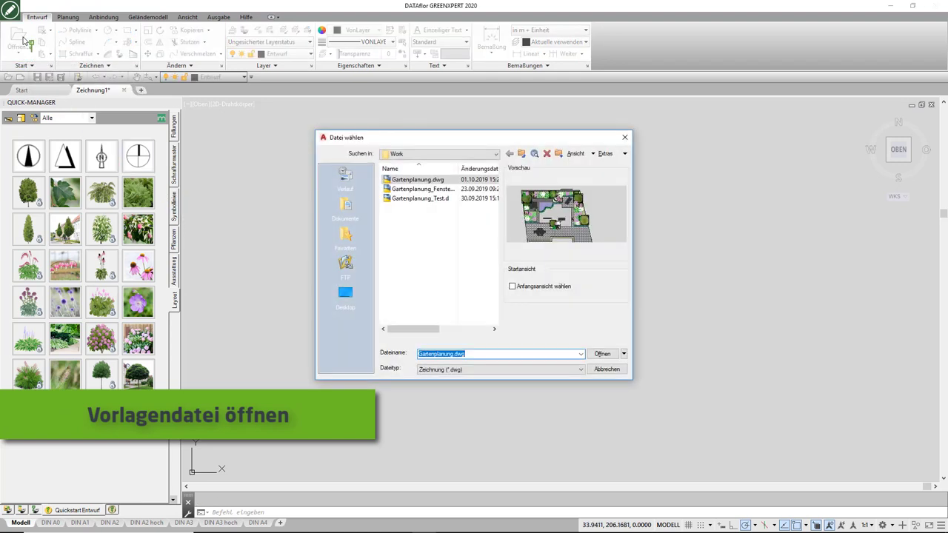
pyautogui.click(580, 370)
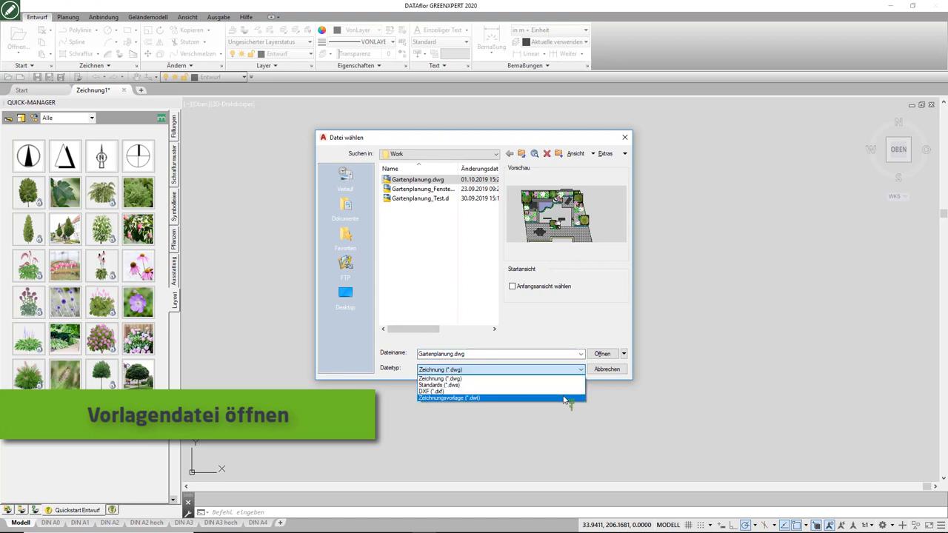
pyautogui.click(564, 398)
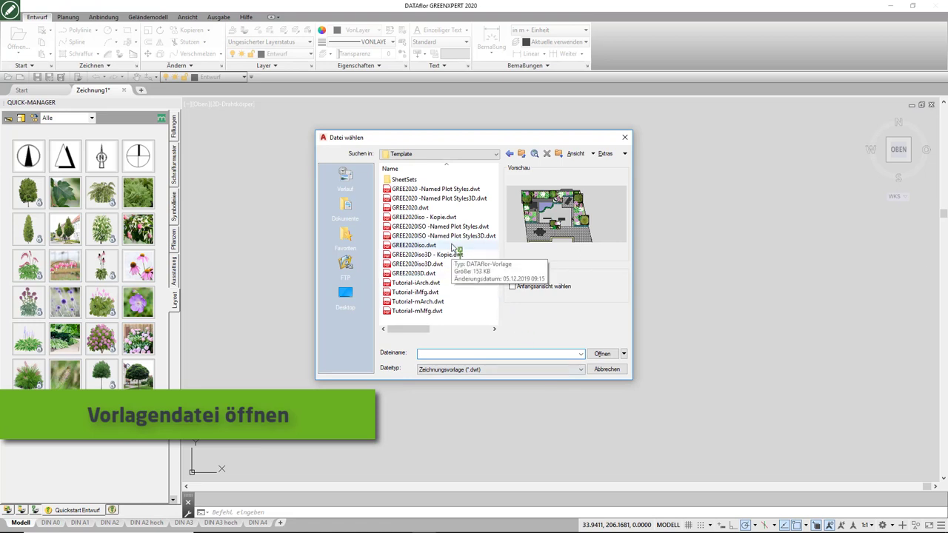
pyautogui.click(452, 246)
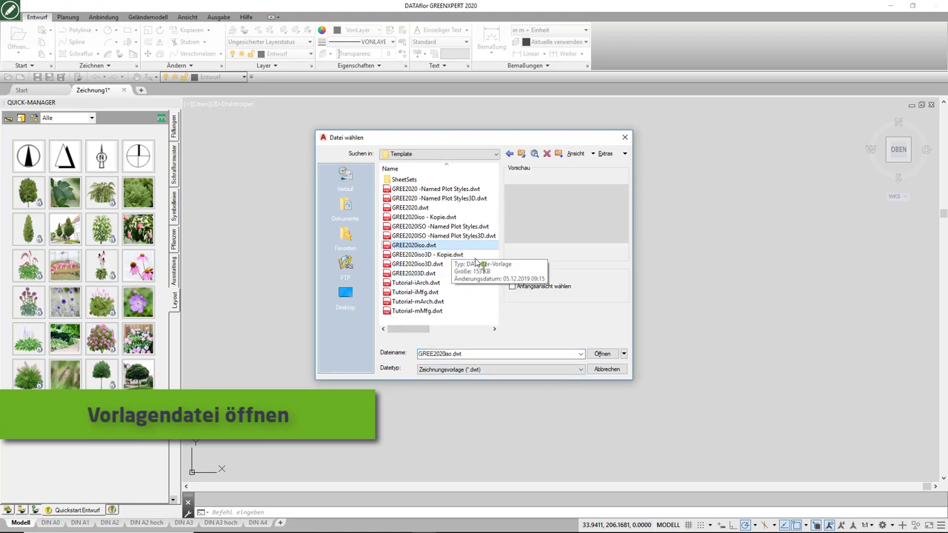
pyautogui.click(602, 354)
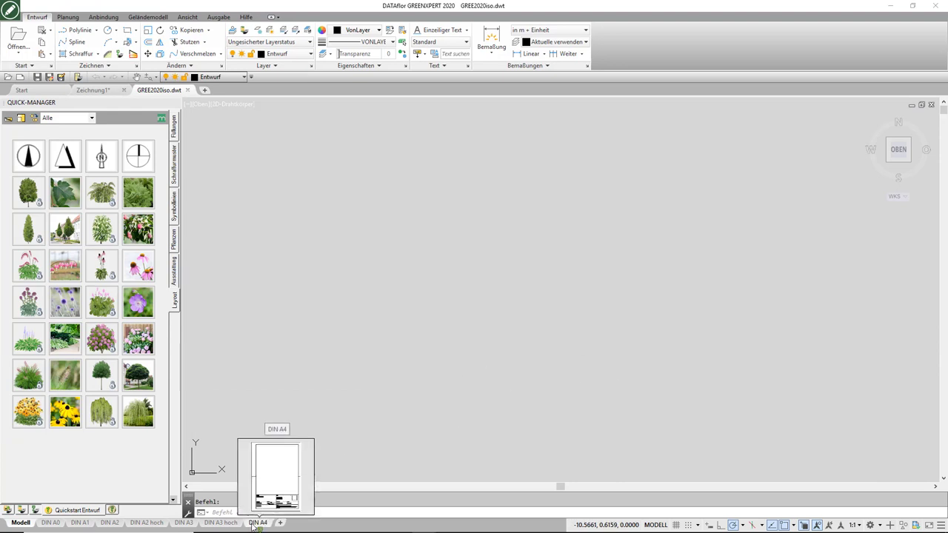
# - On the DIN A4 layout, zoom in and open the title block in the Blockeditor
pyautogui.click(257, 522)
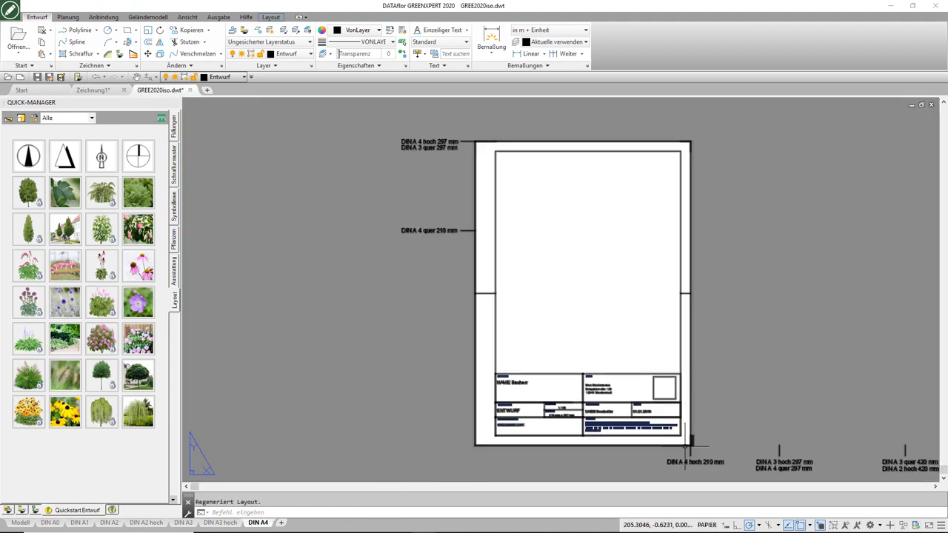
pyautogui.scroll(3, 685, 445)
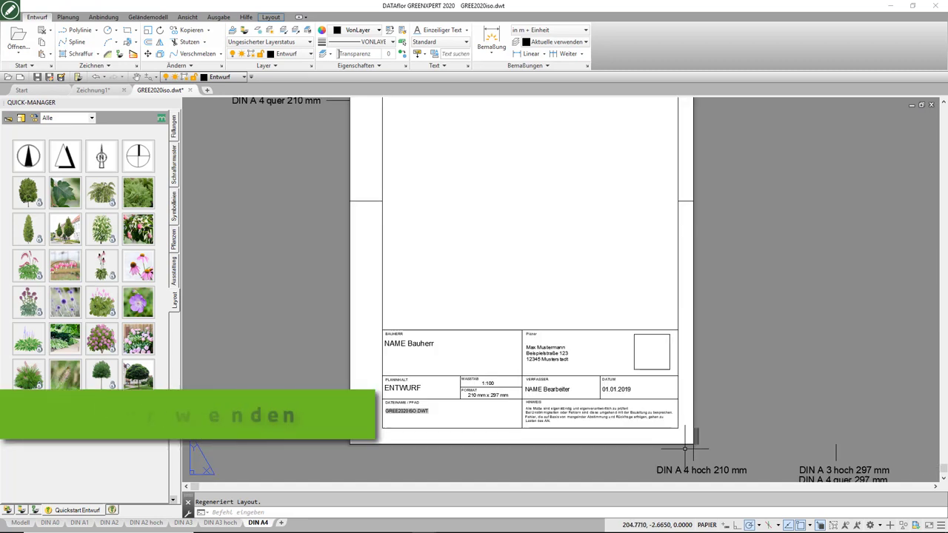
pyautogui.scroll(2, 685, 447)
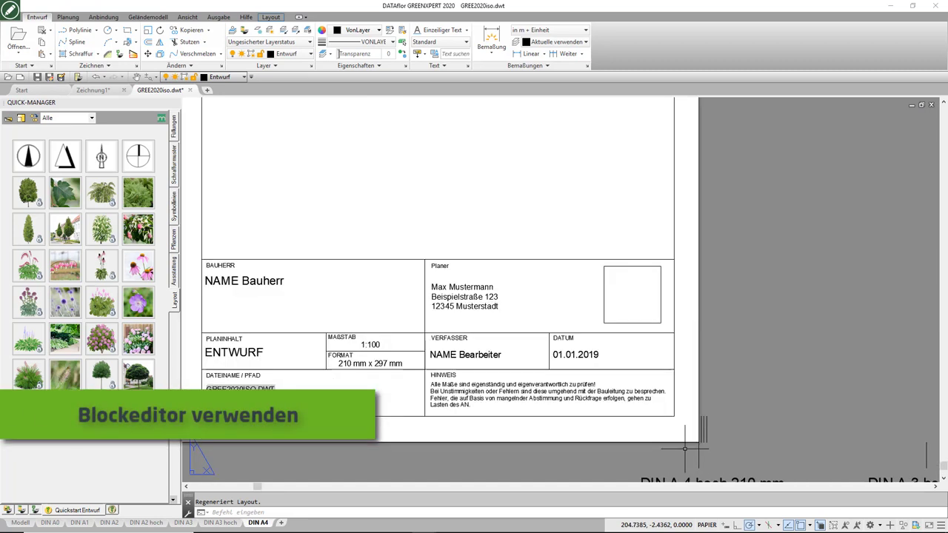
pyautogui.click(661, 418)
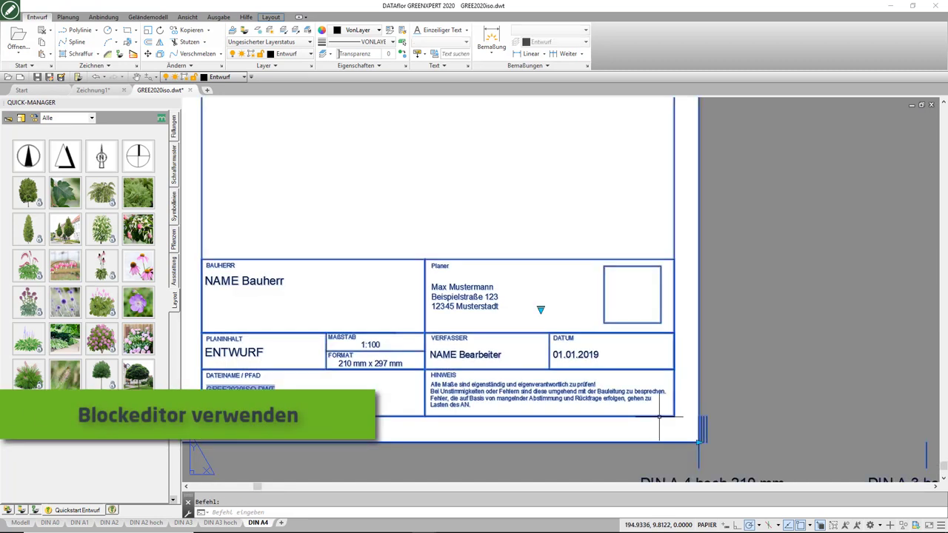
pyautogui.rightClick(659, 417)
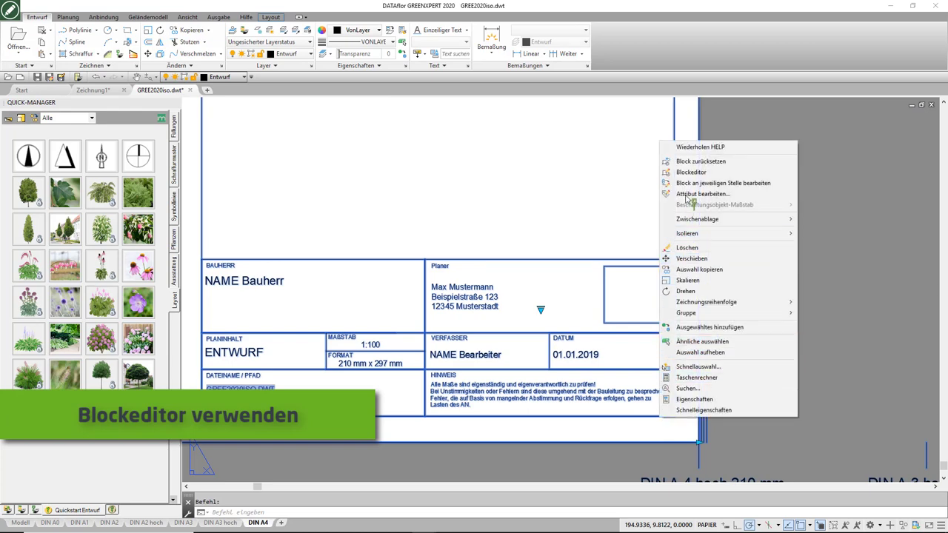
pyautogui.click(721, 174)
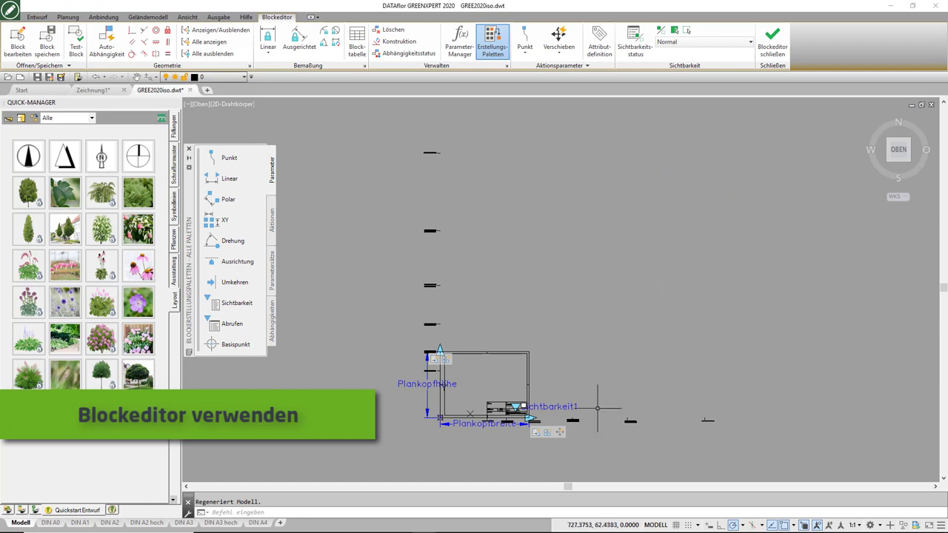
# - Overtype the three Planer lines with DATAflor AG, its street, and its postcode and town
pyautogui.scroll(3, 505, 432)
pyautogui.scroll(3, 504, 430)
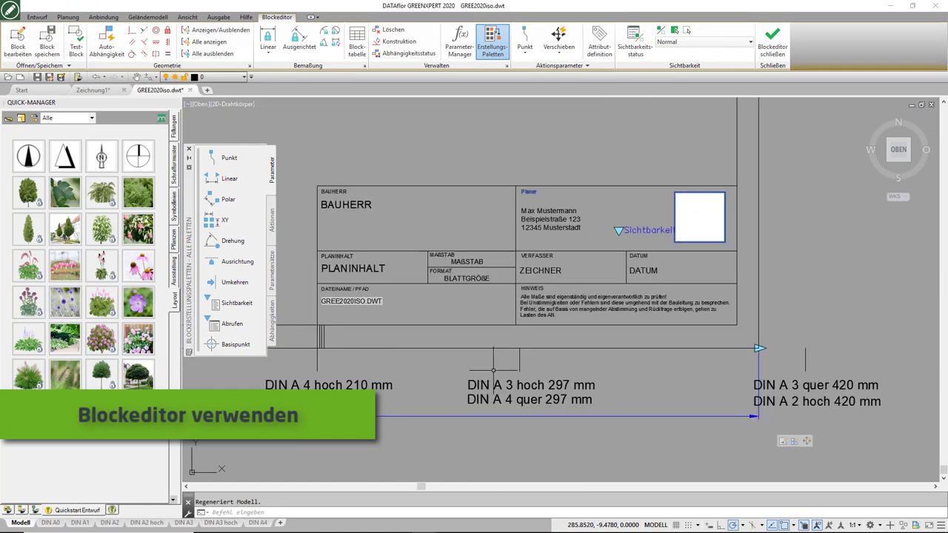
pyautogui.doubleClick(533, 212)
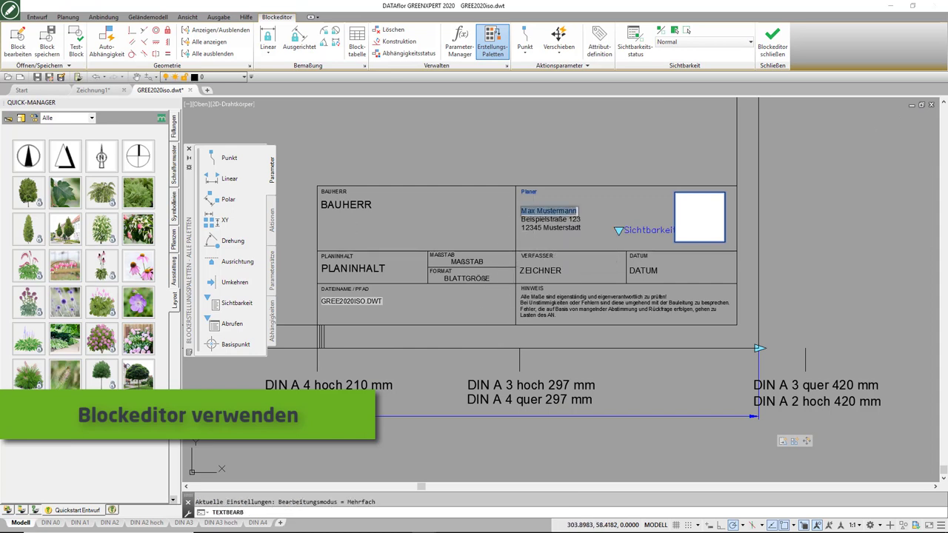
pyautogui.write('DATAflor AG')
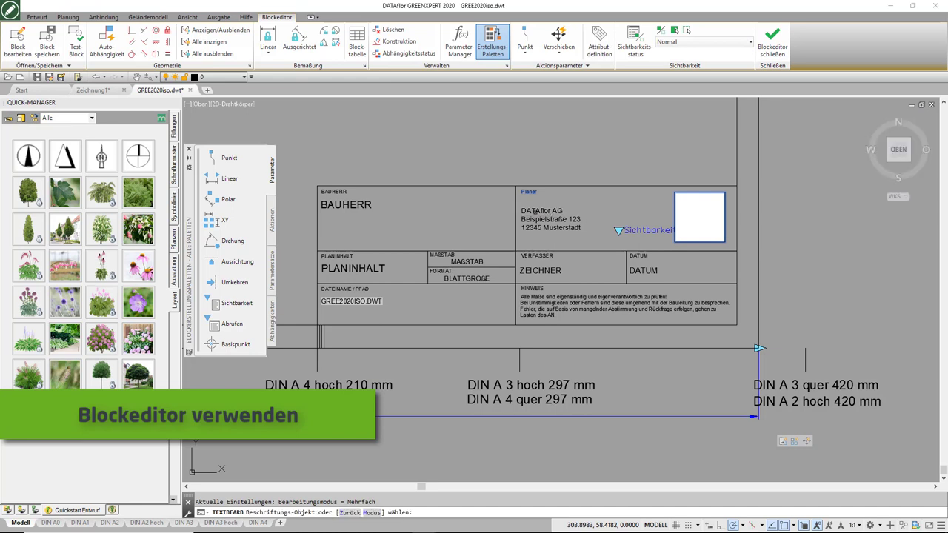
pyautogui.press('Return')
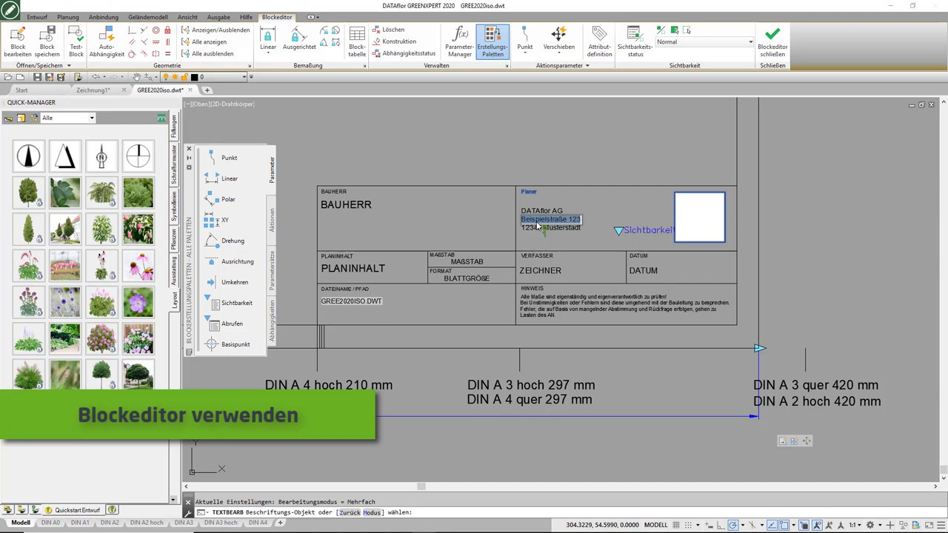
pyautogui.write('August-Spindler')
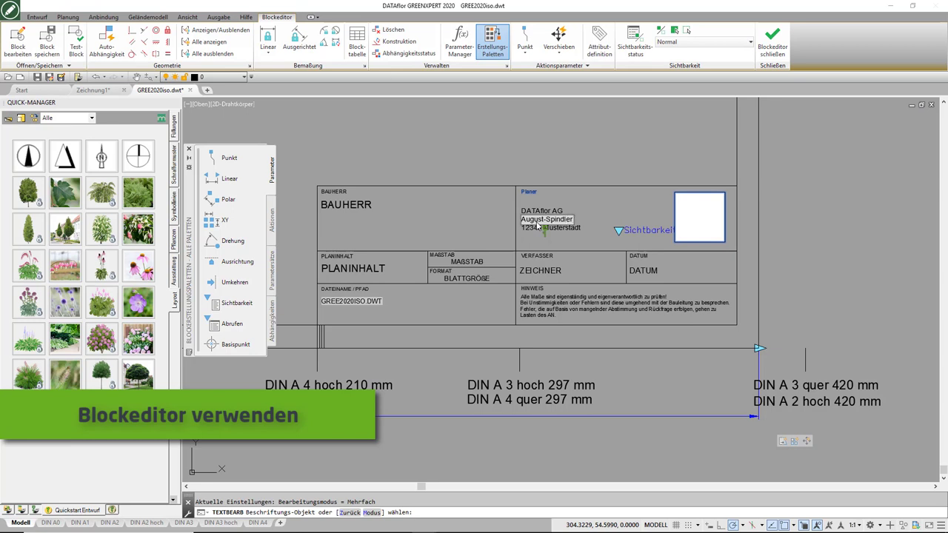
pyautogui.write('-S')
pyautogui.write('traße 20')
pyautogui.press('Return')
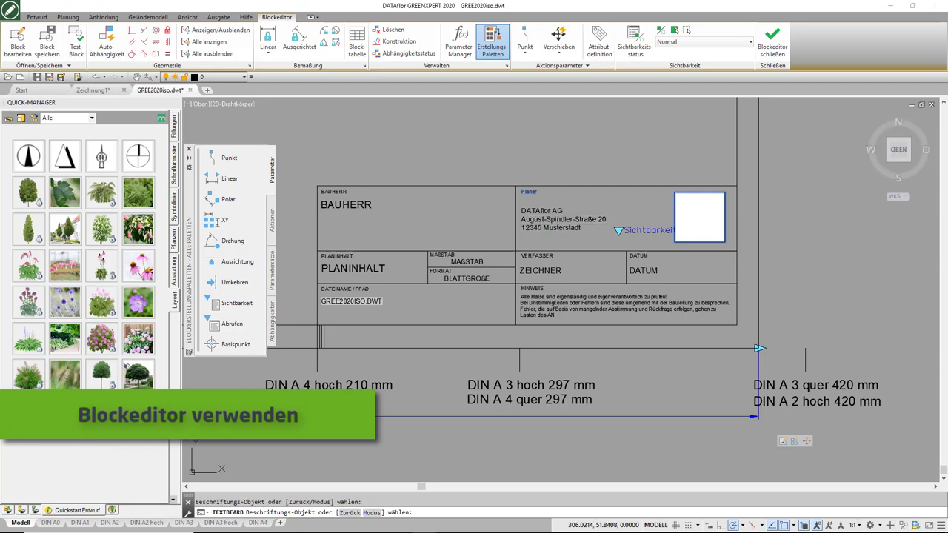
pyautogui.click(545, 228)
pyautogui.write('37073 Göttingen')
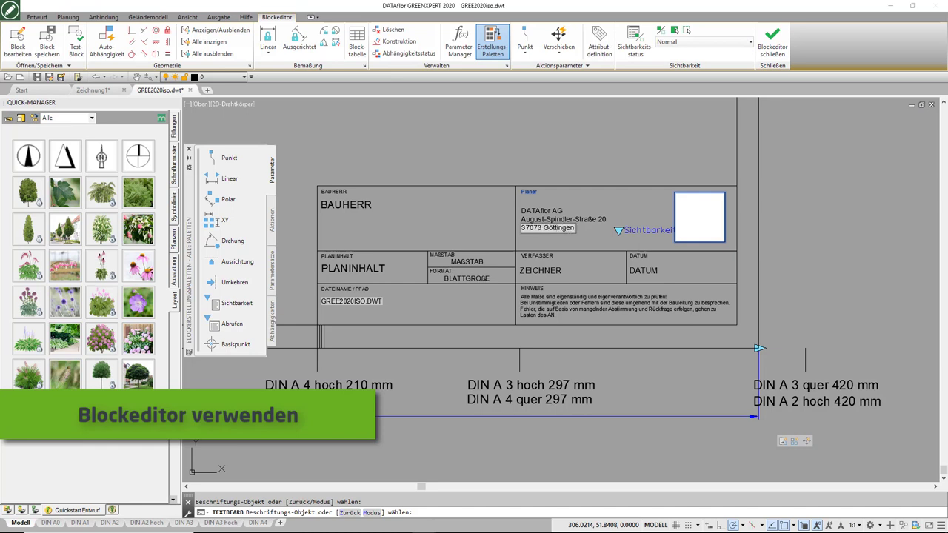
pyautogui.press('Return')
pyautogui.press('Escape')
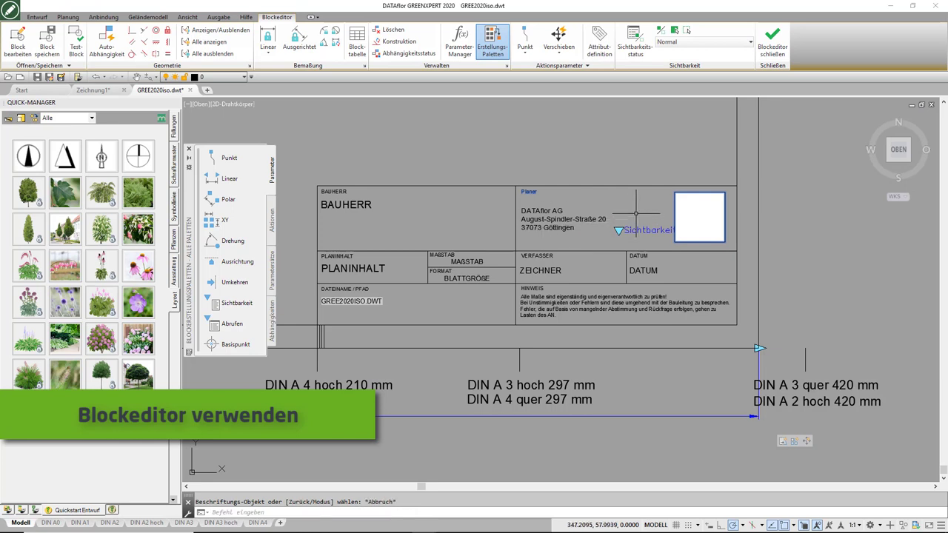
# - Replace the empty logo placeholder image reference with Benutzerlogo.jpg
pyautogui.click(674, 201)
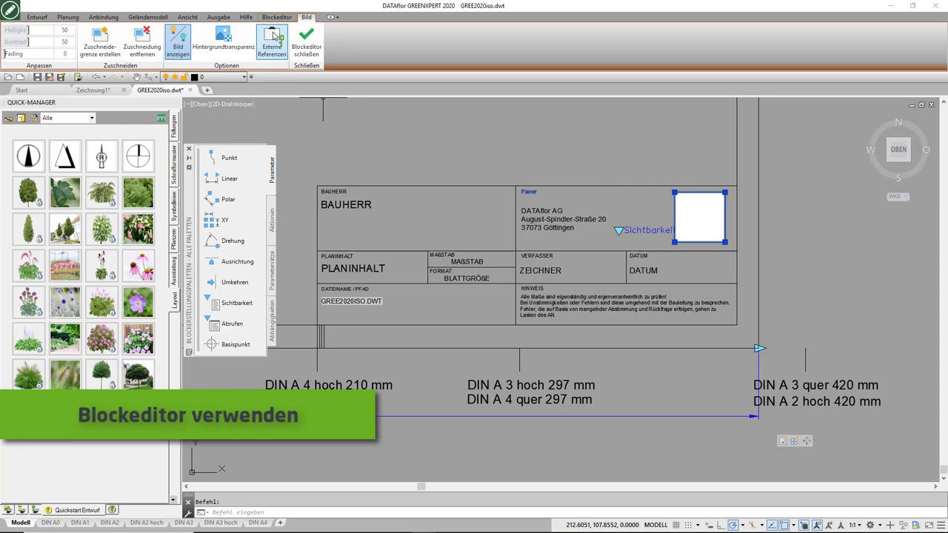
pyautogui.click(274, 37)
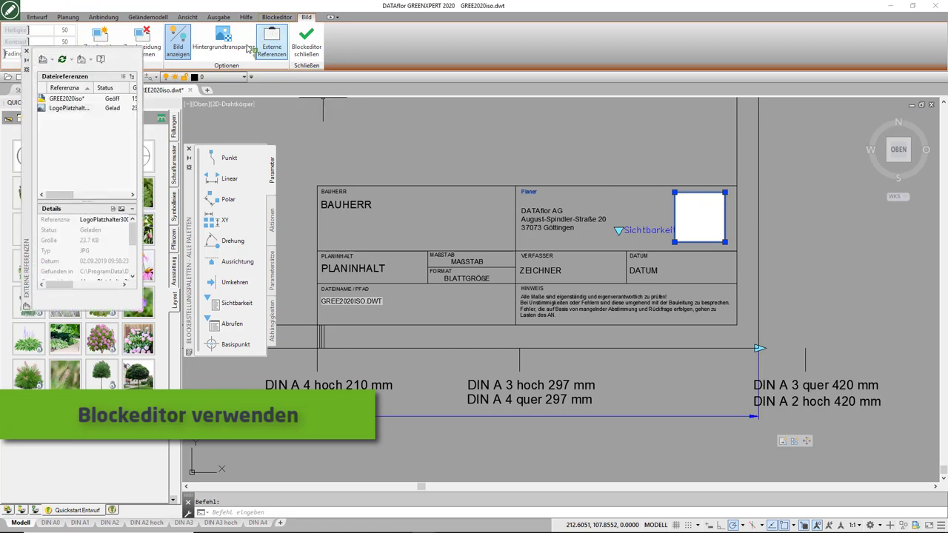
pyautogui.rightClick(82, 111)
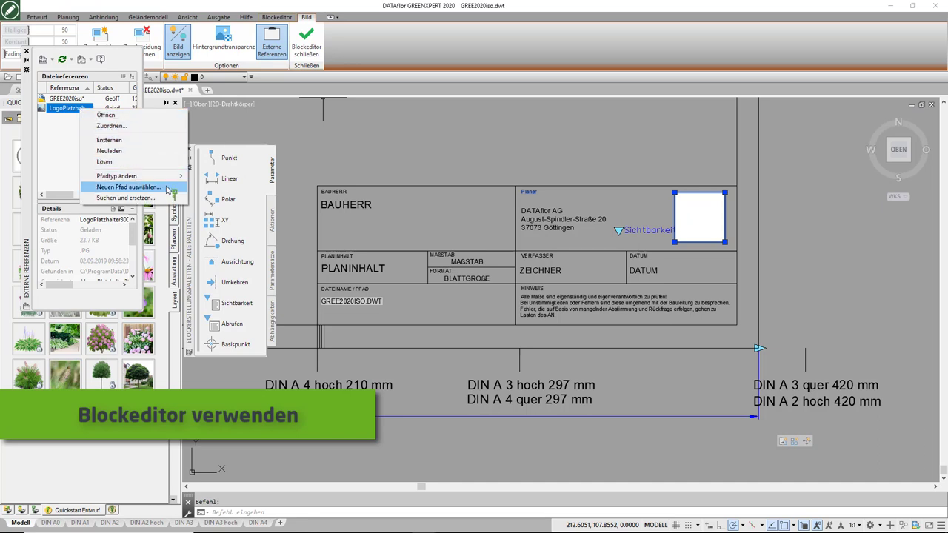
pyautogui.click(168, 190)
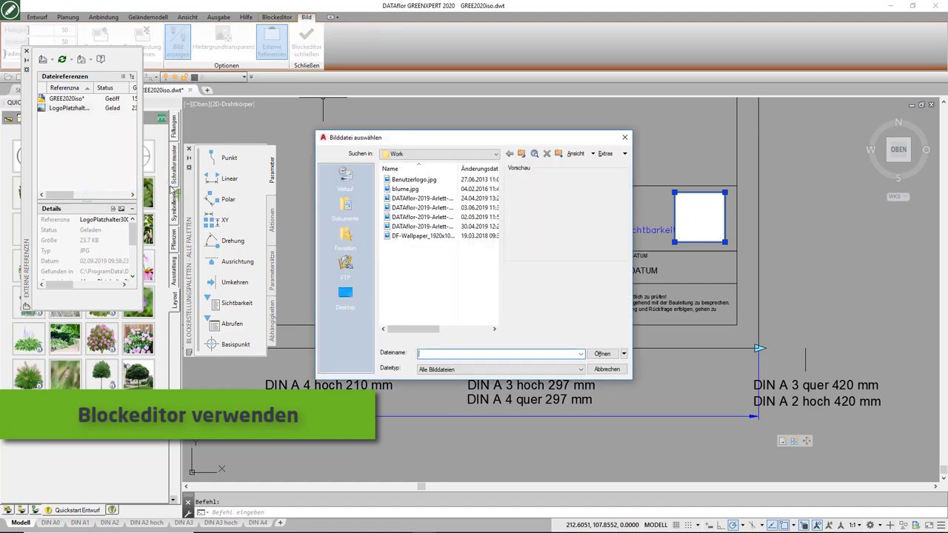
pyautogui.click(441, 181)
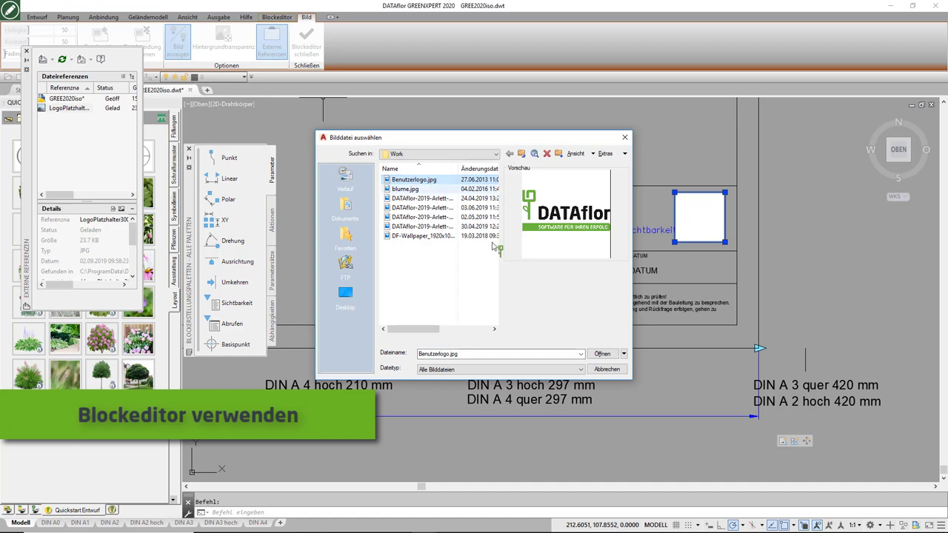
pyautogui.click(612, 355)
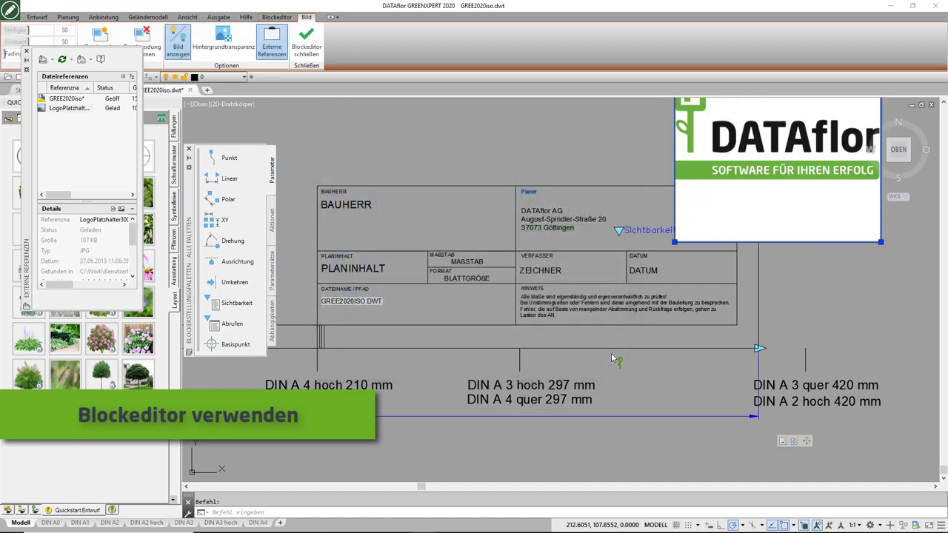
# - Scale the logo down and move it beside the planner's address
pyautogui.scroll(-2, 611, 353)
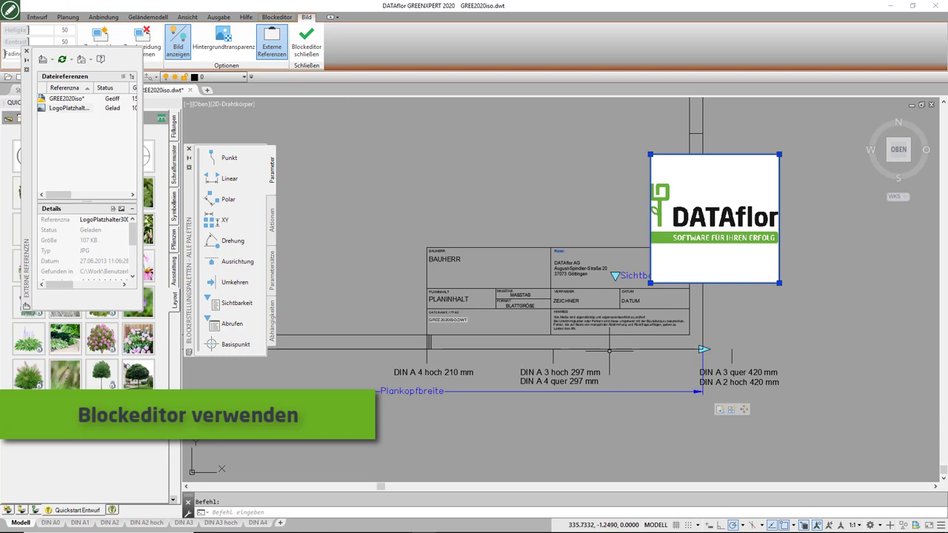
pyautogui.click(779, 154)
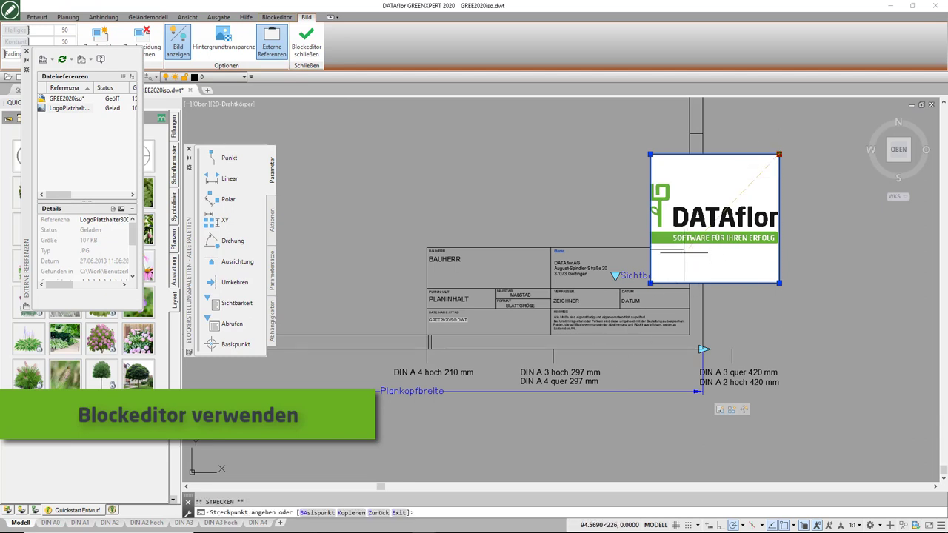
pyautogui.click(685, 250)
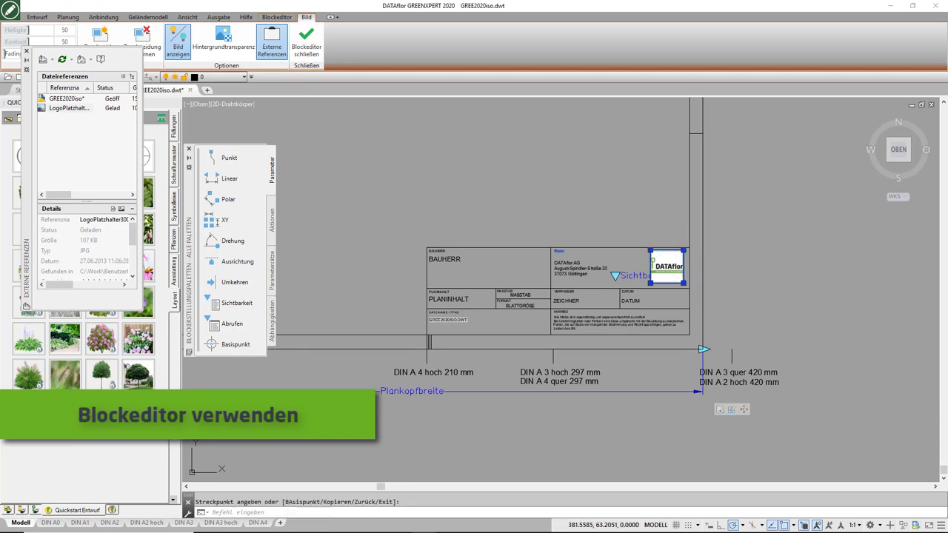
pyautogui.rightClick(675, 258)
pyautogui.click(685, 339)
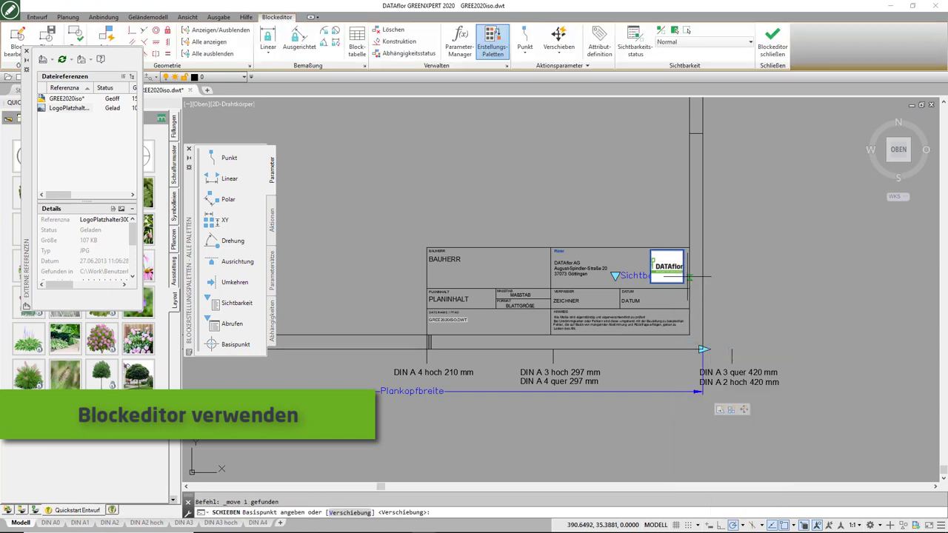
pyautogui.click(623, 275)
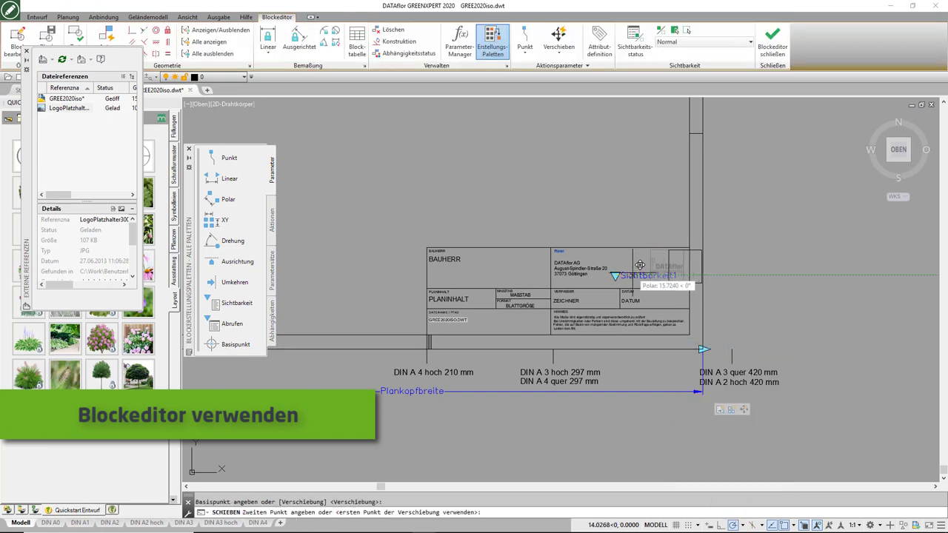
pyautogui.click(594, 274)
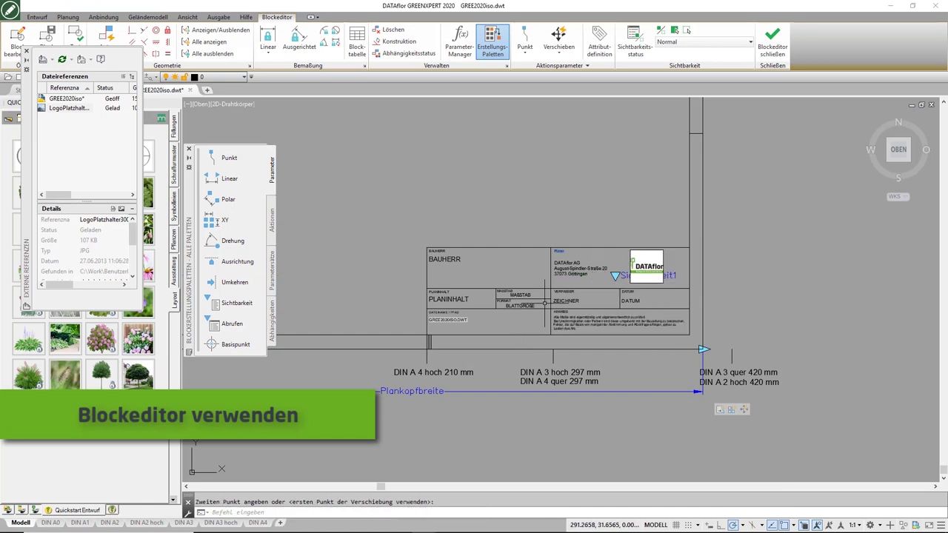
pyautogui.scroll(2, 547, 302)
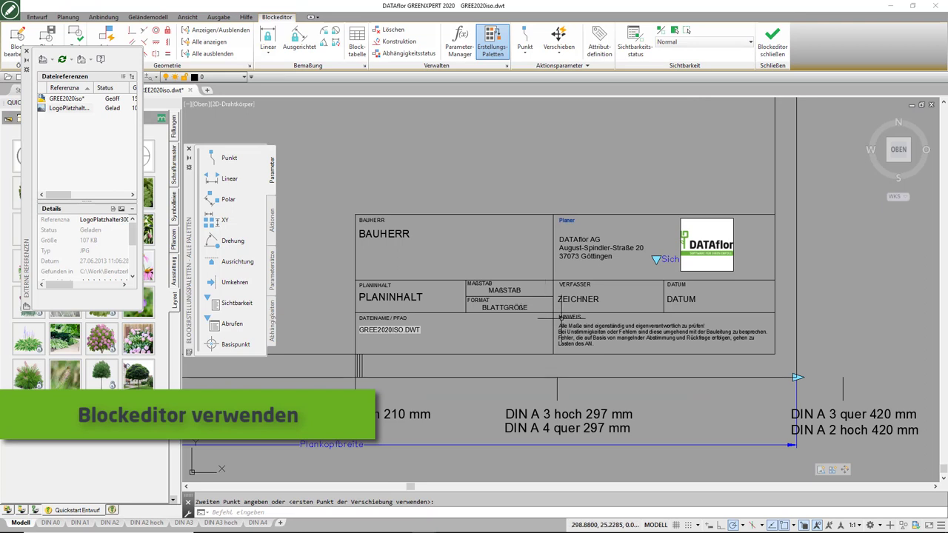
# - Shorten the HINWEIS note to 'Alle Maße in Metern.' and keep the change
pyautogui.click(561, 326)
pyautogui.doubleClick(561, 326)
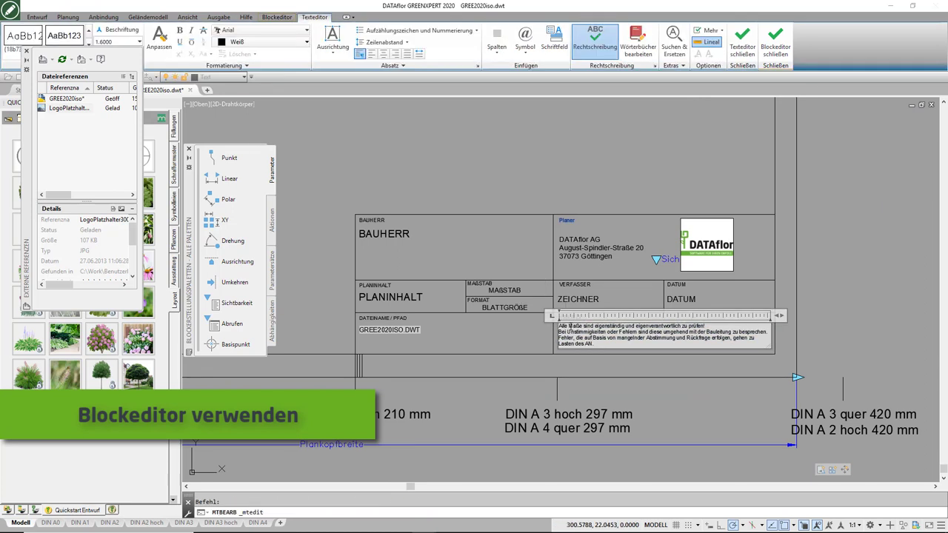
pyautogui.moveTo(585, 325); pyautogui.dragTo(603, 344)
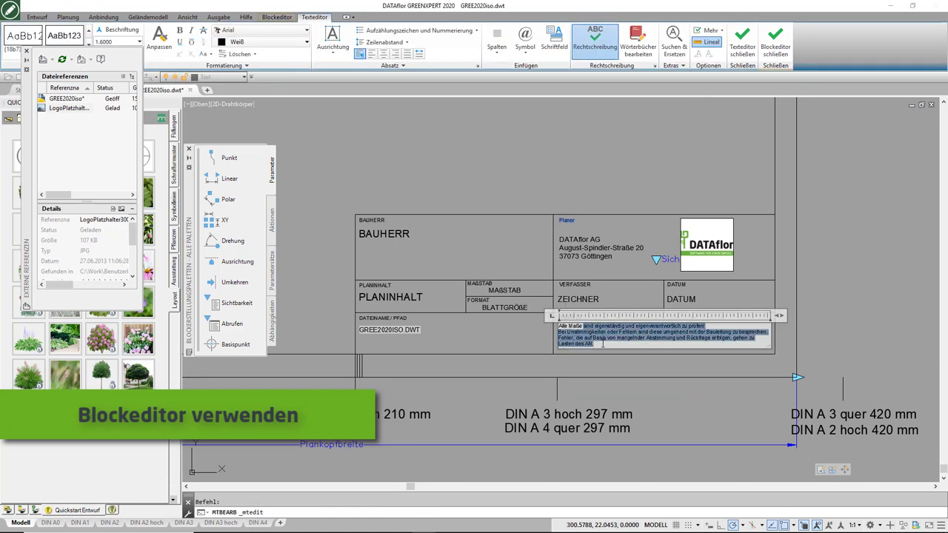
pyautogui.write('in Metern.')
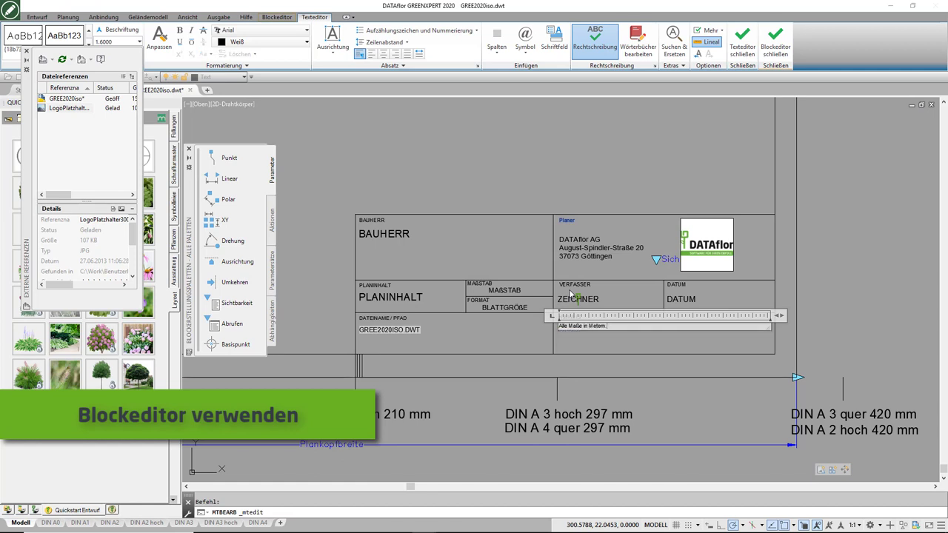
pyautogui.press('Escape')
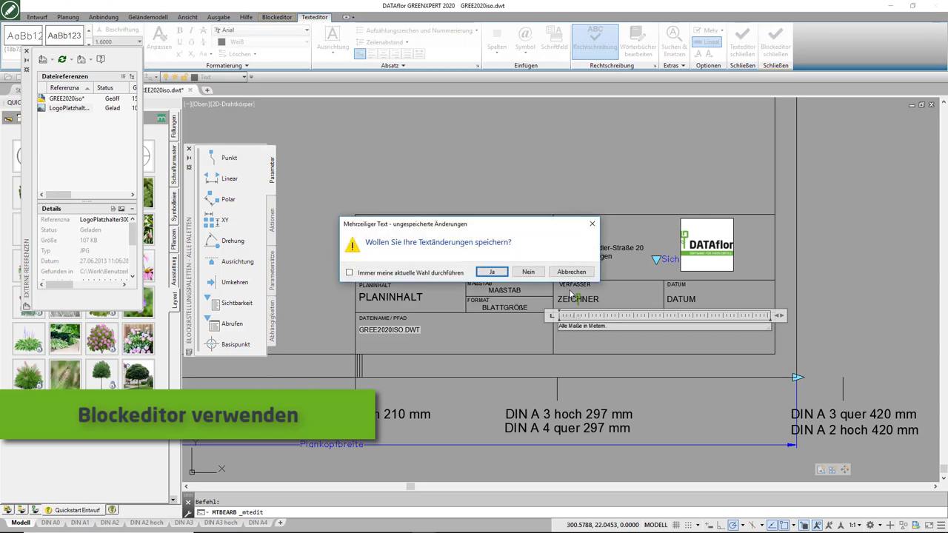
pyautogui.click(491, 271)
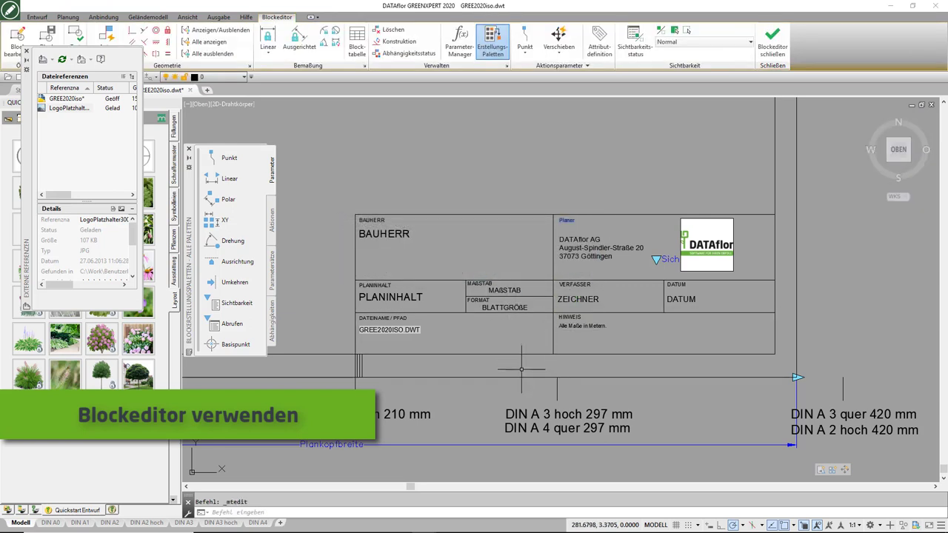
# - Delete the Planer label and the DATEINAME / PFAD and note row
pyautogui.click(566, 221)
pyautogui.press('Delete')
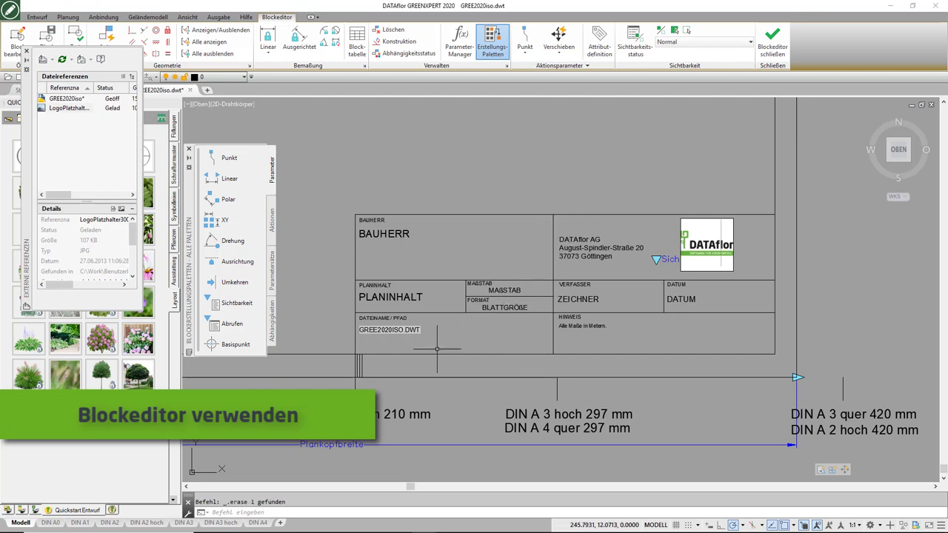
pyautogui.click(377, 321)
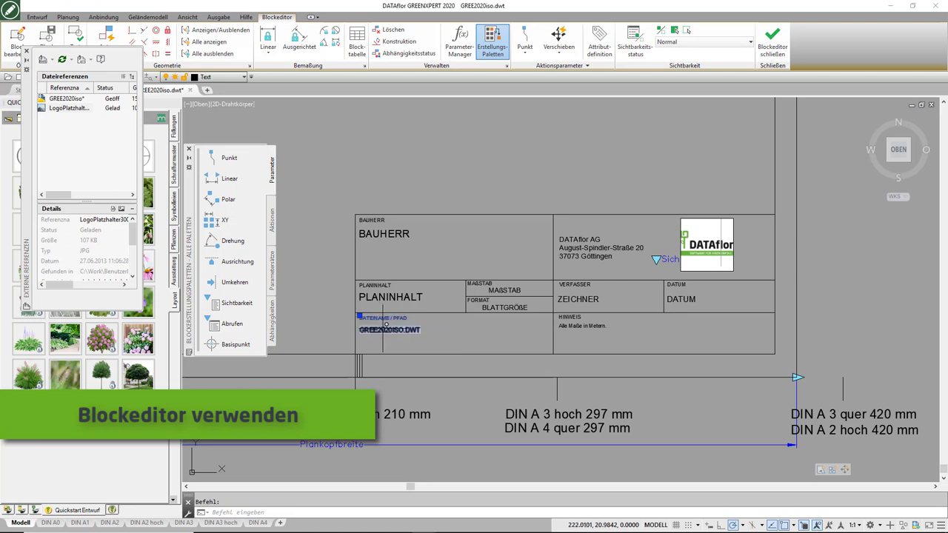
pyautogui.click(649, 340)
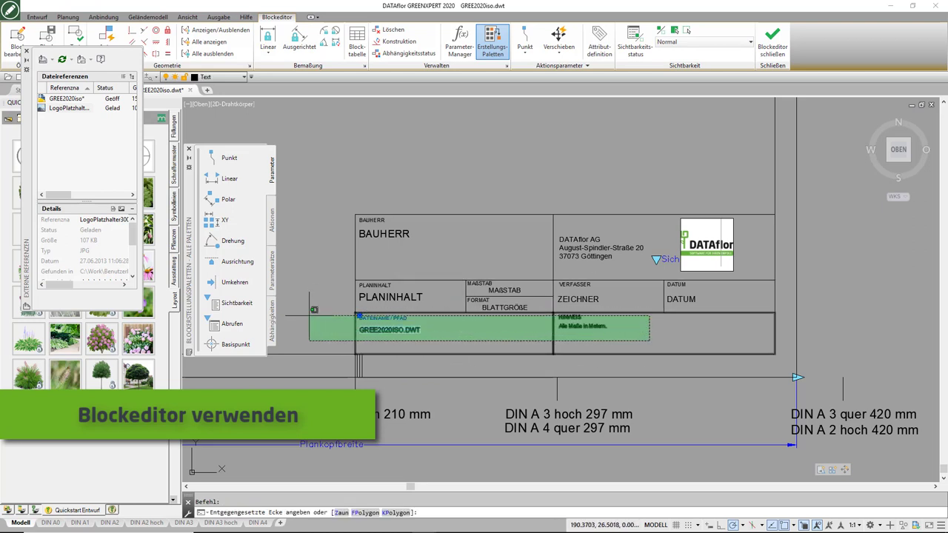
pyautogui.click(309, 312)
pyautogui.press('Delete')
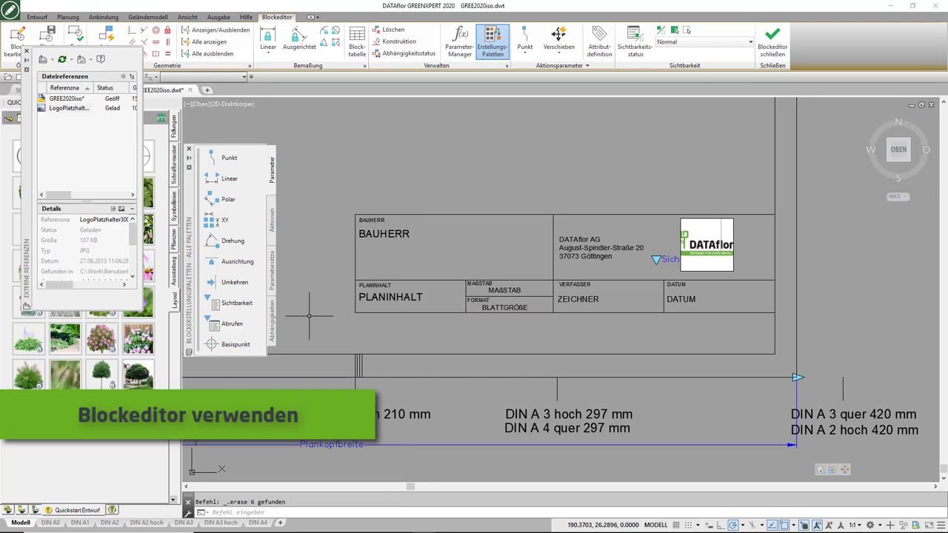
# - Move the whole trimmed title block lower on the sheet, then close the Blockeditor
pyautogui.click(324, 192)
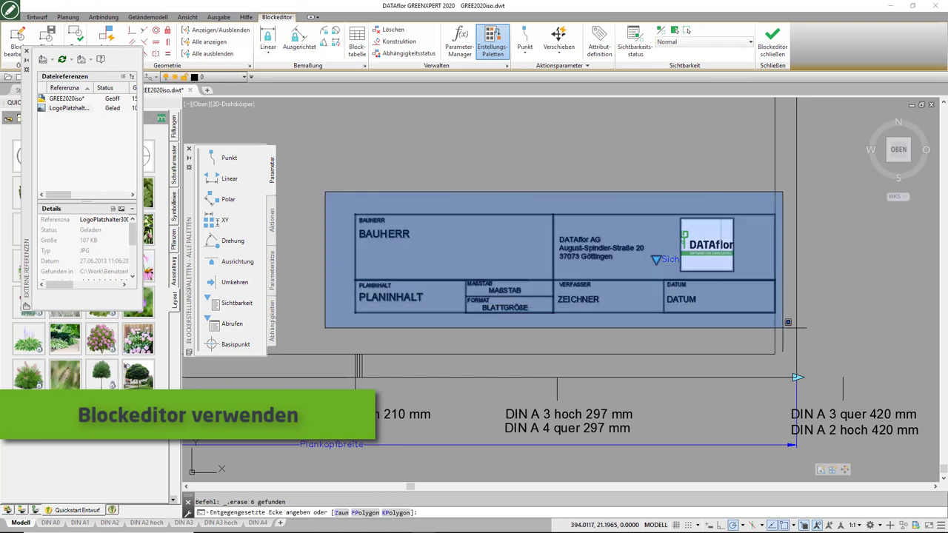
pyautogui.click(783, 326)
pyautogui.rightClick(783, 327)
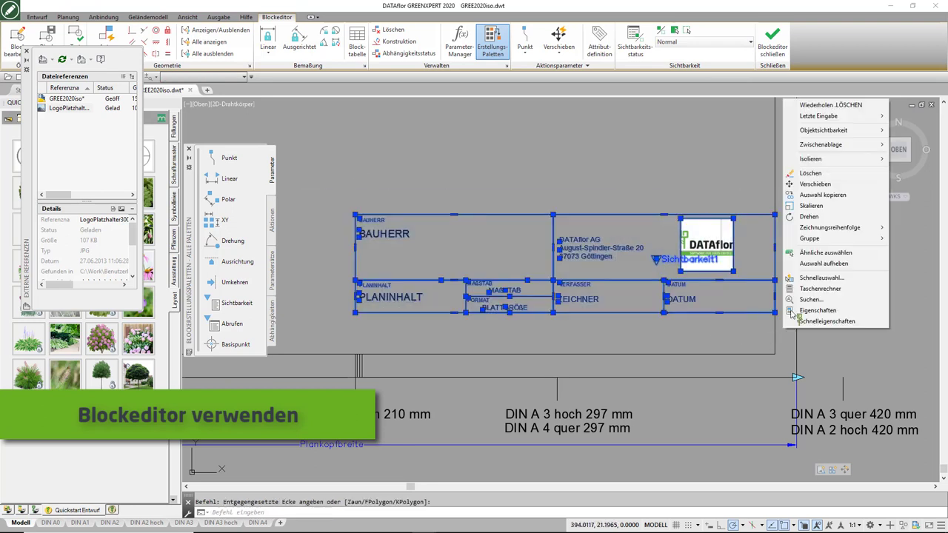
pyautogui.click(804, 192)
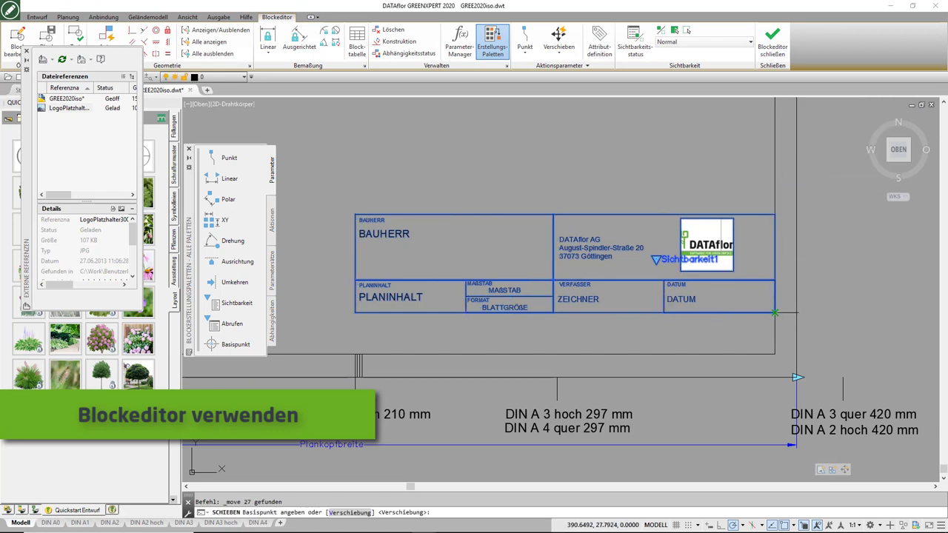
pyautogui.click(775, 312)
pyautogui.click(775, 354)
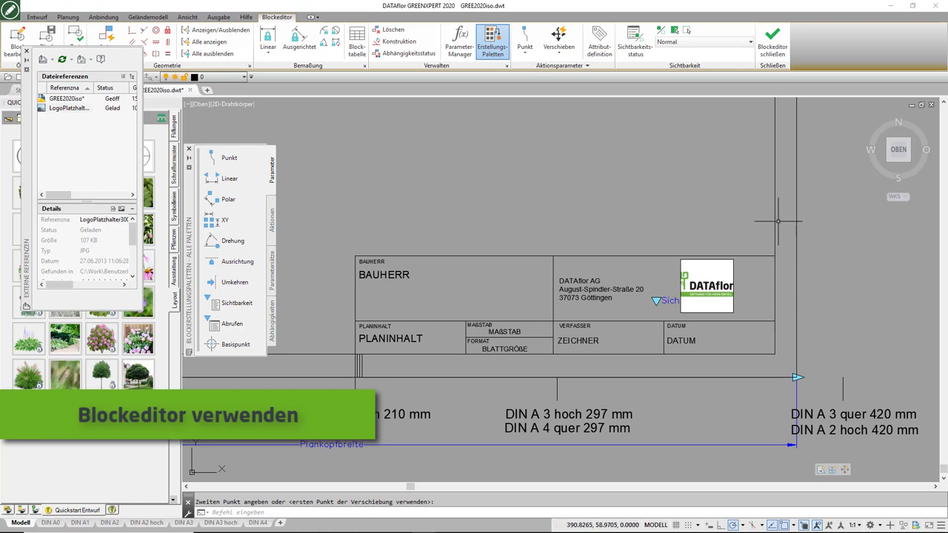
pyautogui.click(778, 37)
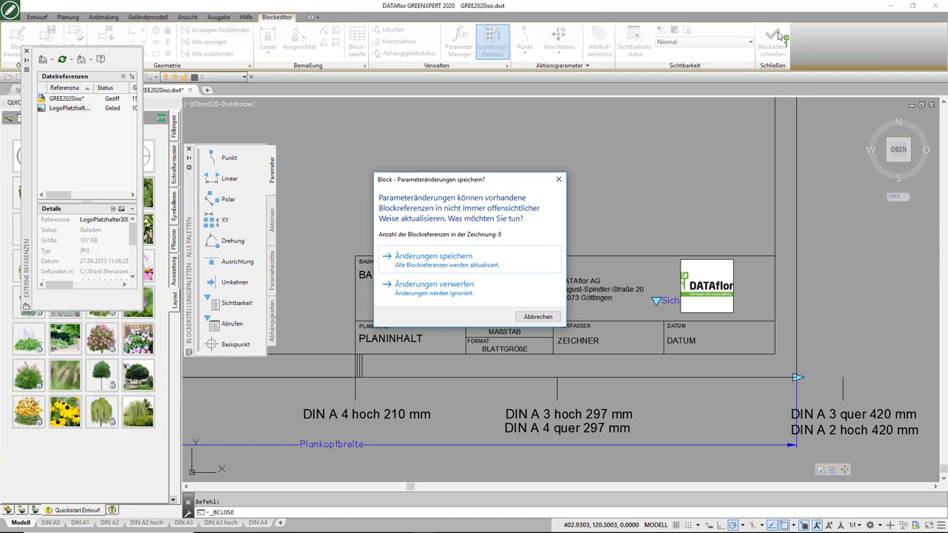
# - Save block changes, inspect the title block on DIN A2 hoch and DIN A0, then return to Modell
pyautogui.click(528, 260)
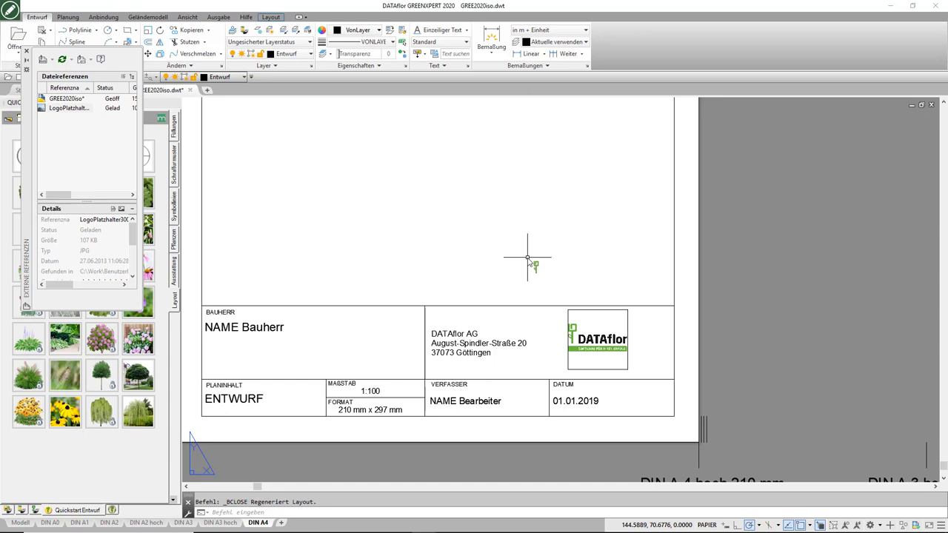
pyautogui.click(145, 523)
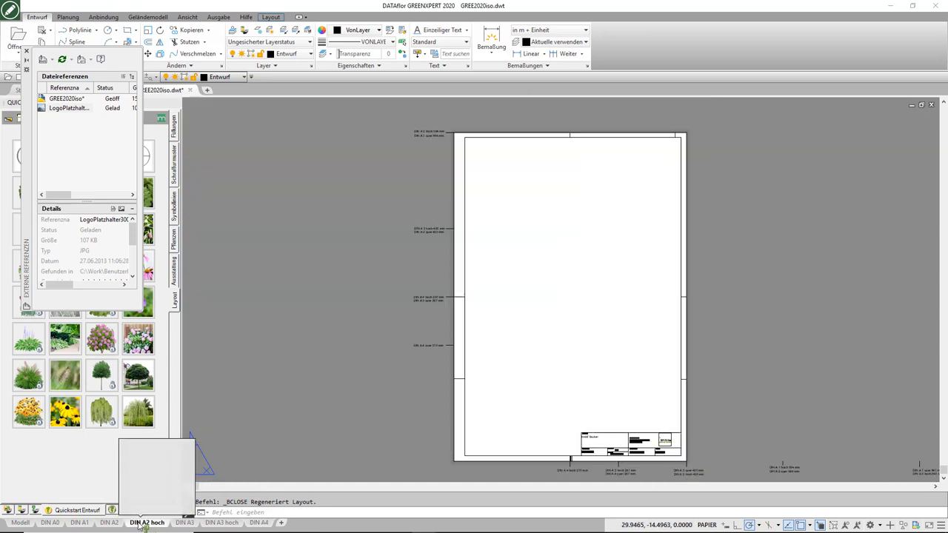
pyautogui.scroll(4, 659, 468)
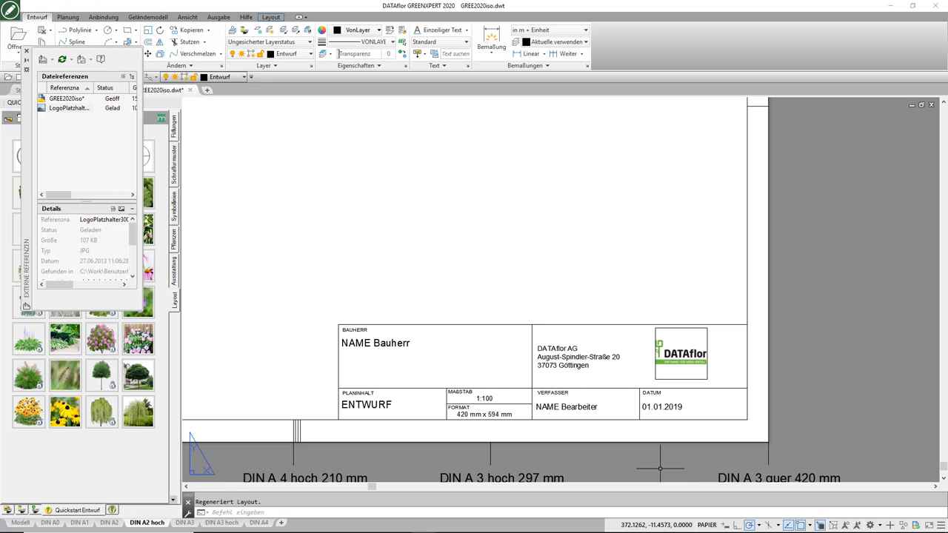
pyautogui.click(51, 523)
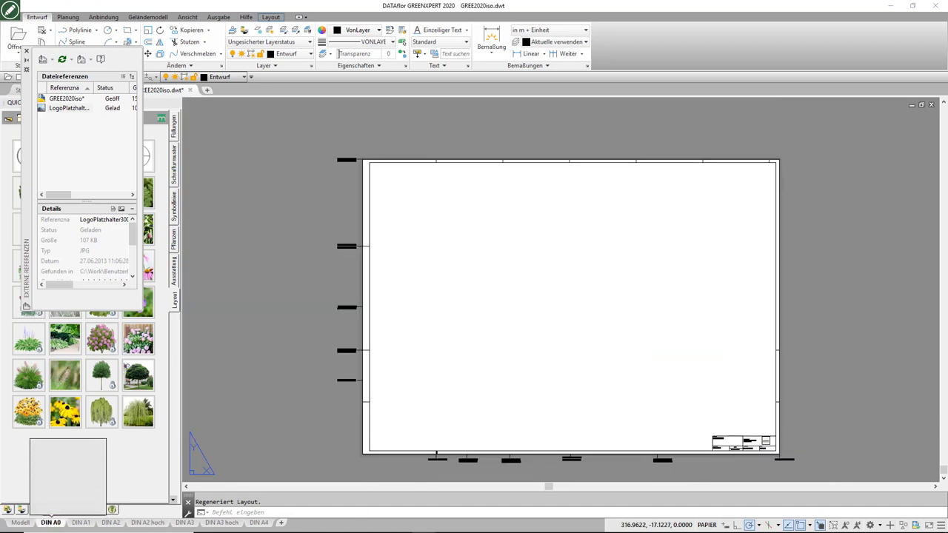
pyautogui.scroll(6, 776, 457)
pyautogui.scroll(2, 776, 458)
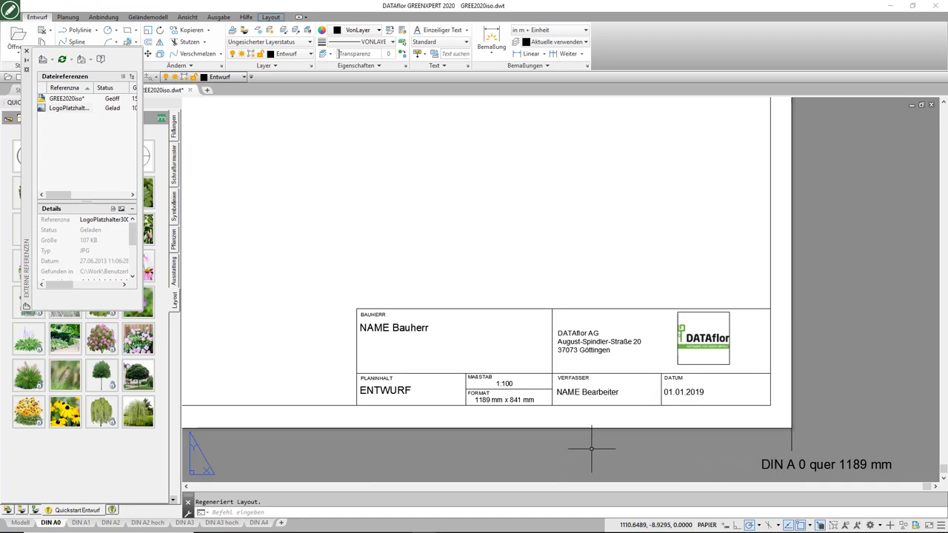
pyautogui.click(18, 525)
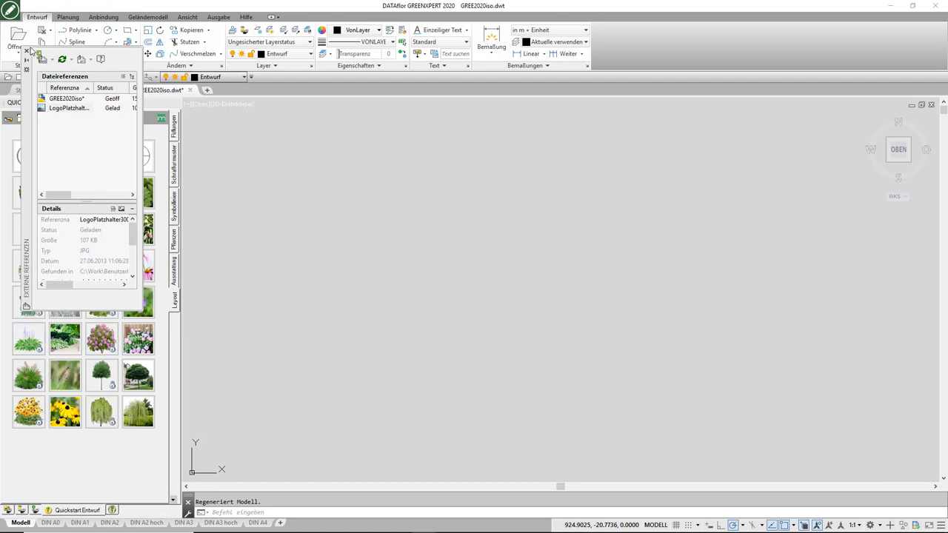
# - Save over GREE2020iso.dwt as a template, confirming overwrite and Vorlagenoptionen, then close it
pyautogui.click(27, 51)
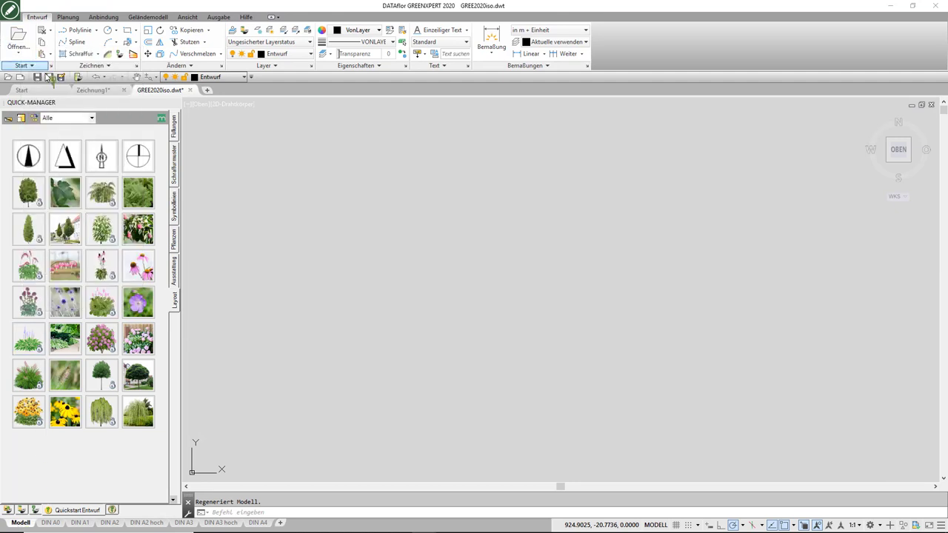
pyautogui.click(49, 77)
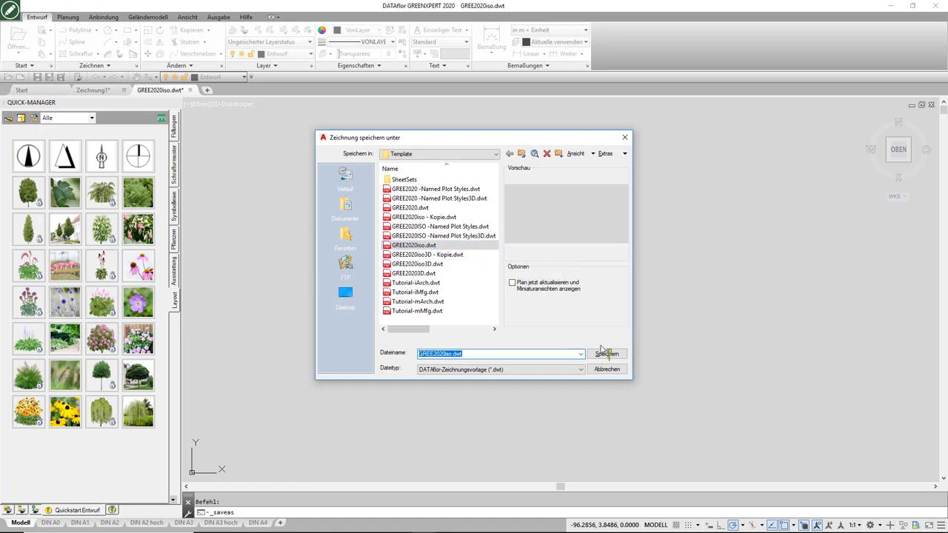
pyautogui.click(622, 358)
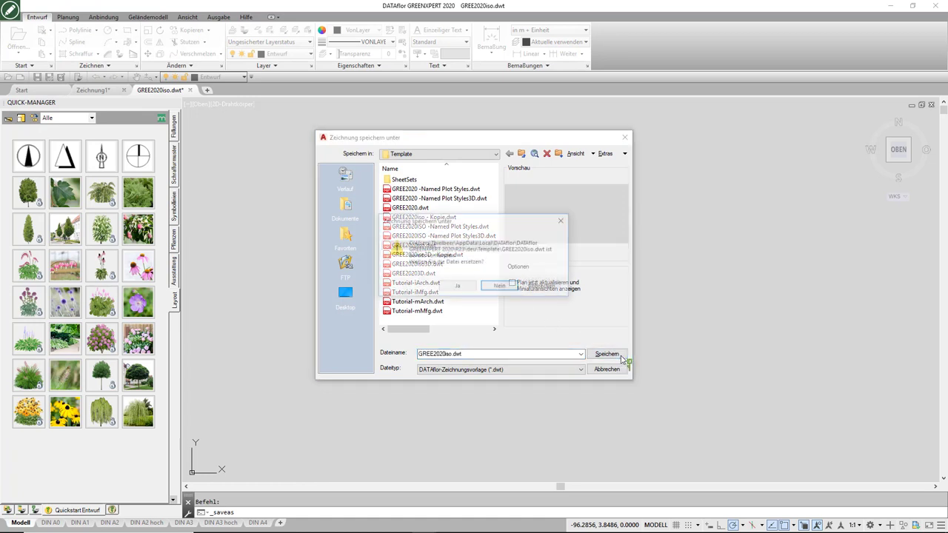
pyautogui.click(468, 287)
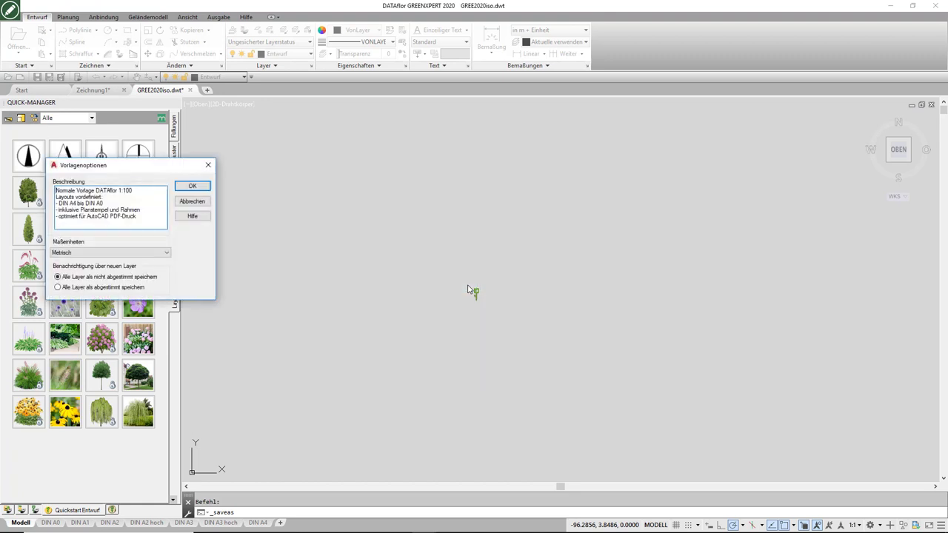
pyautogui.click(193, 187)
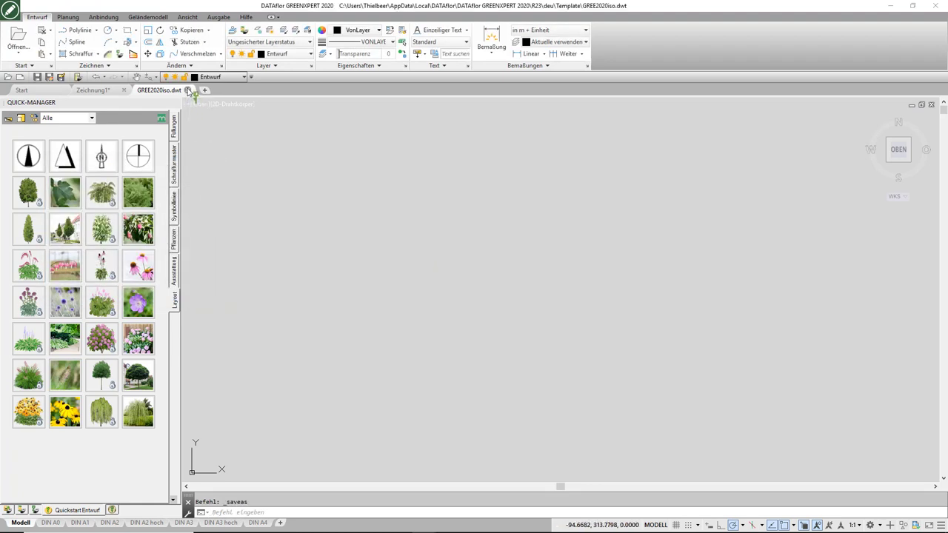
pyautogui.click(189, 90)
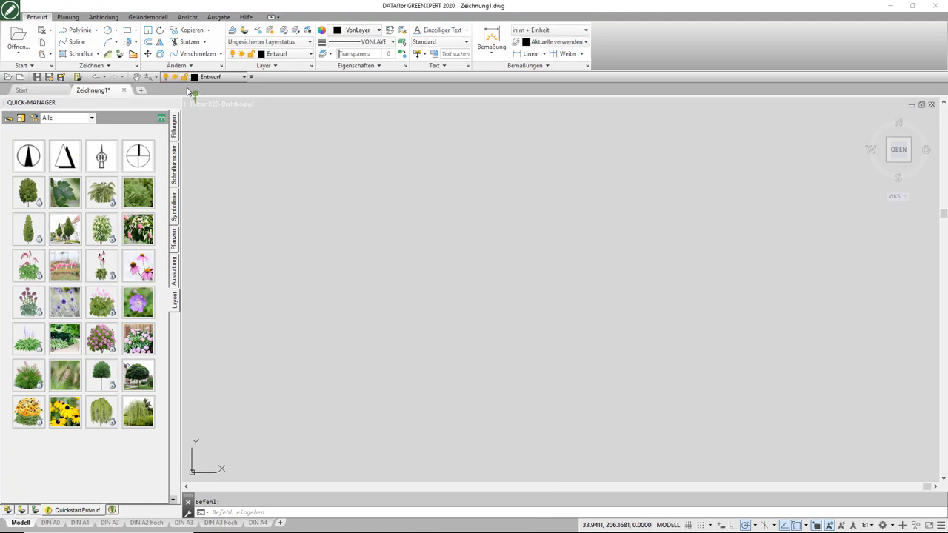
# - Start a new drawing from the Start tab and frame the title block on its DIN A4 layout
pyautogui.click(22, 90)
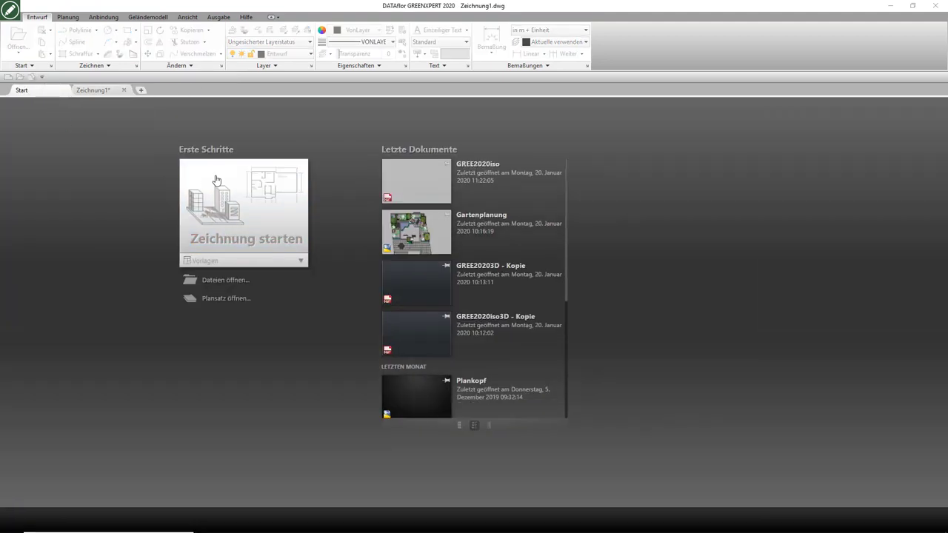
pyautogui.click(255, 240)
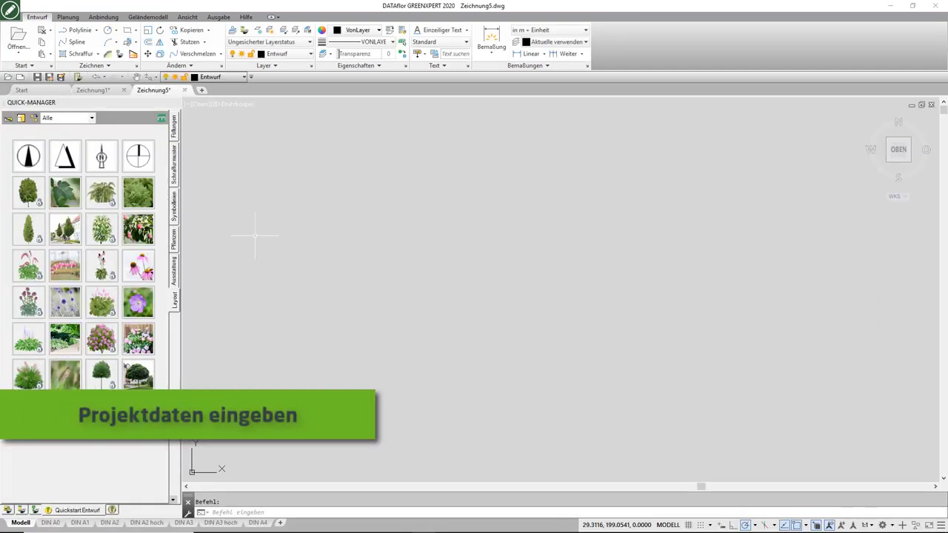
pyautogui.click(260, 522)
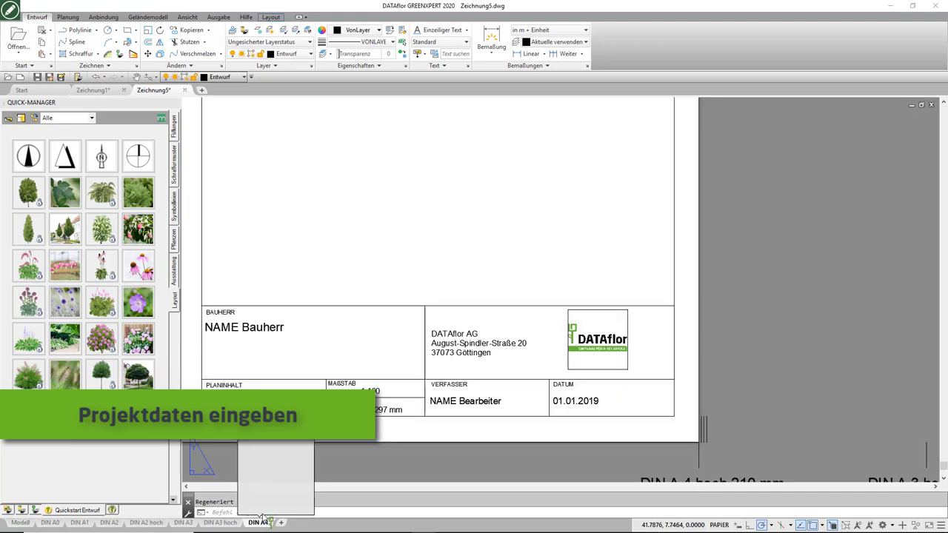
pyautogui.scroll(3, 409, 304)
pyautogui.moveTo(410, 304); pyautogui.dragTo(485, 236, button='middle')
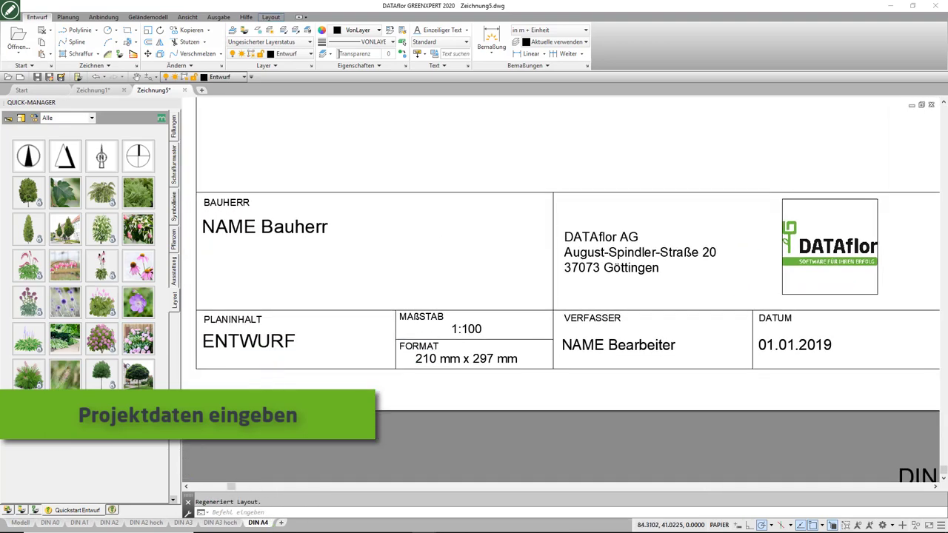
pyautogui.scroll(-2, 460, 243)
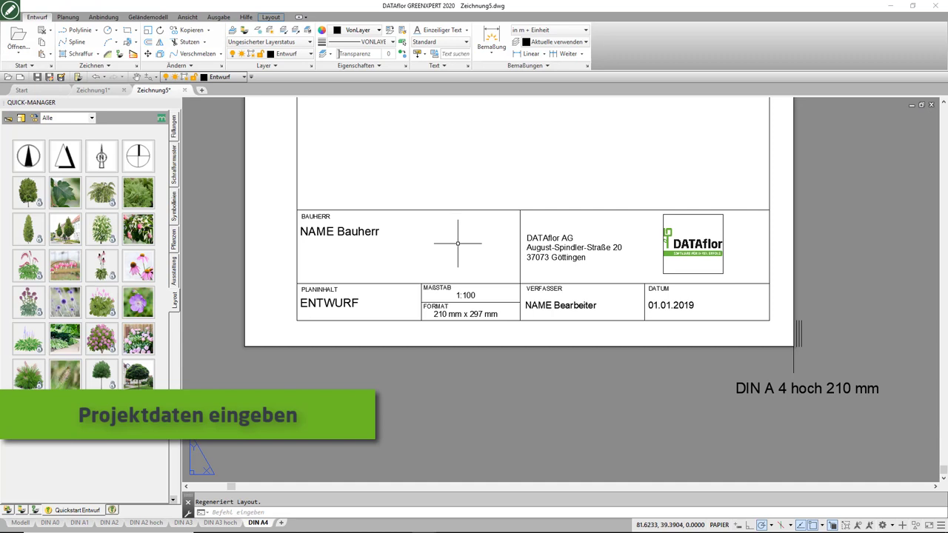
# - Overwrite the BAUHERR attribute with the client's name, street and postcode/town on three lines
pyautogui.doubleClick(365, 231)
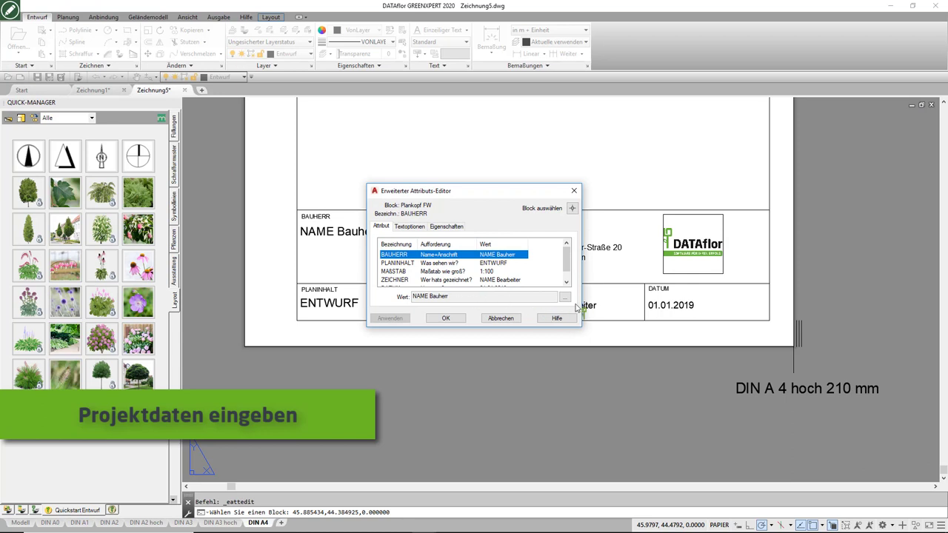
pyautogui.click(566, 297)
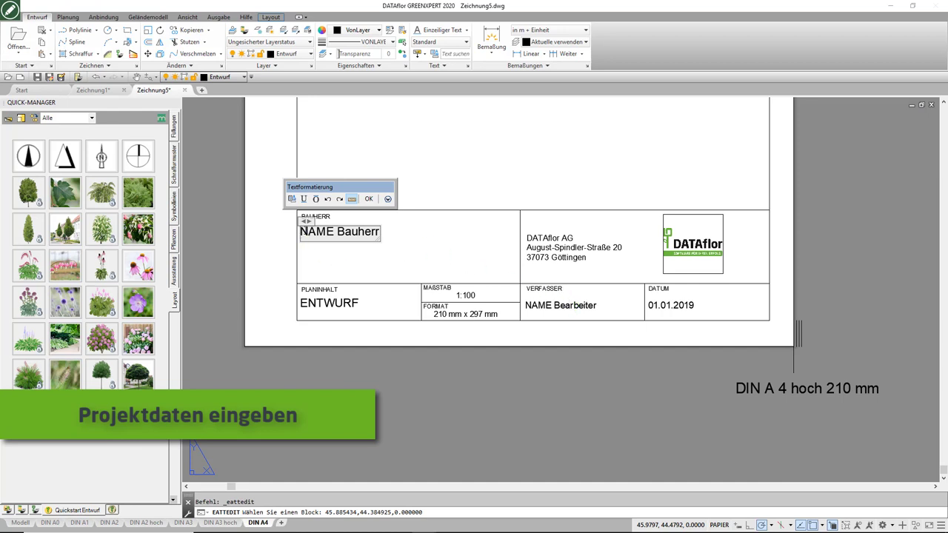
pyautogui.moveTo(300, 232); pyautogui.dragTo(382, 232)
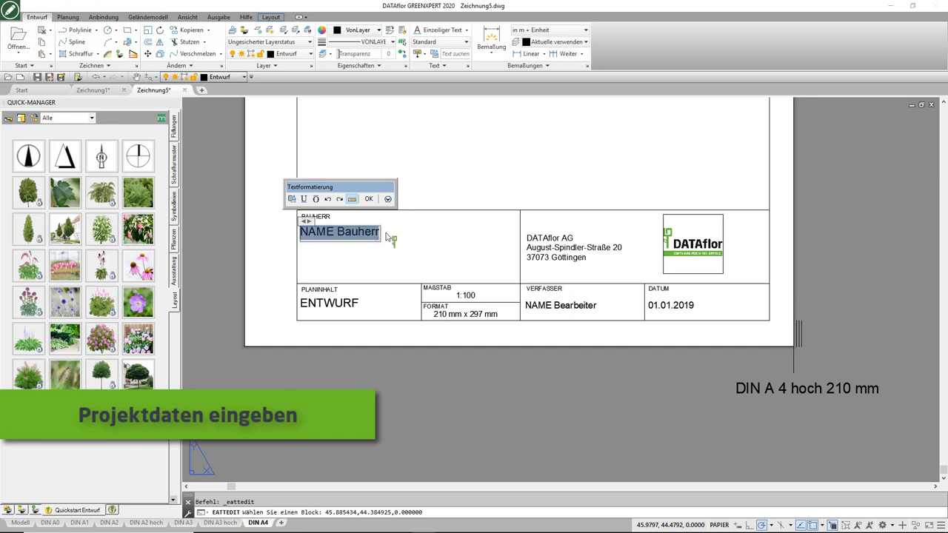
pyautogui.write('Fa')
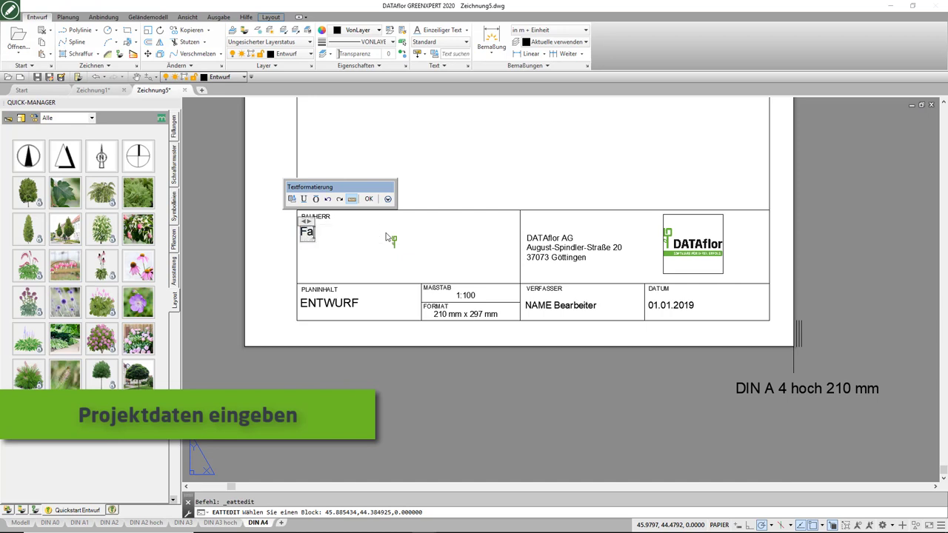
pyautogui.write('milie')
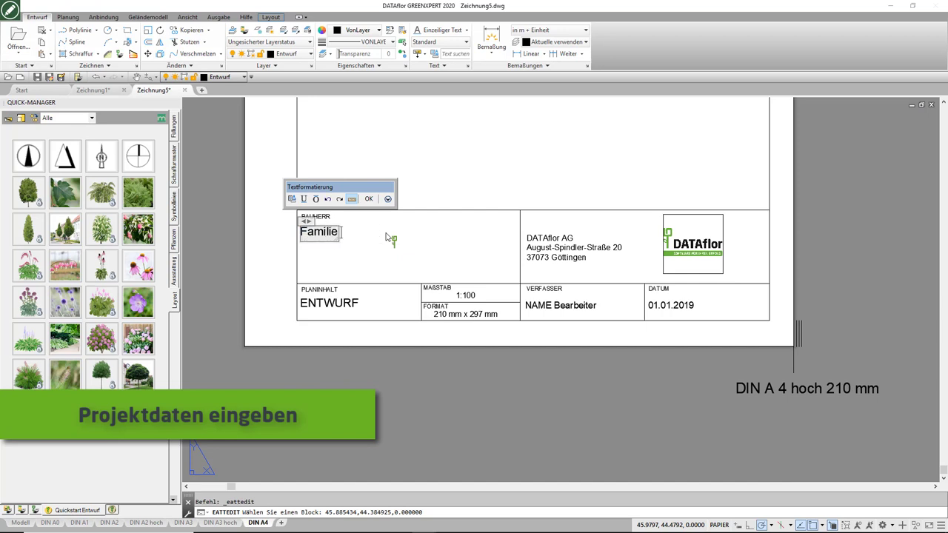
pyautogui.write(' Muster')
pyautogui.press('Return')
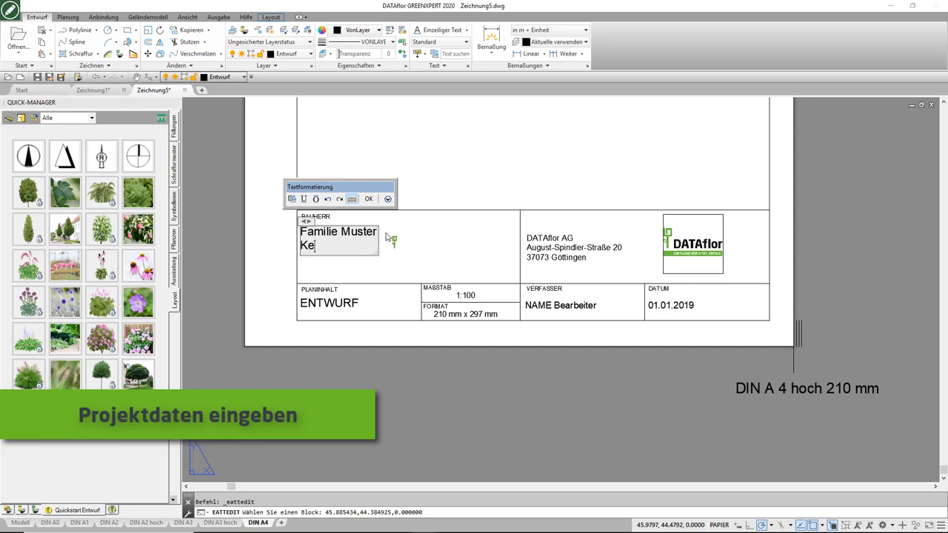
pyautogui.write('ppler Str')
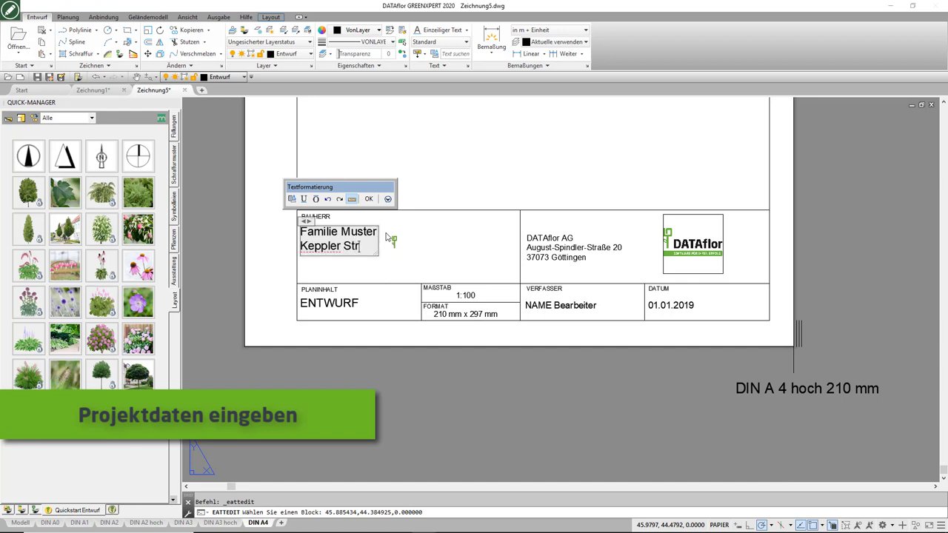
pyautogui.write('aße 22')
pyautogui.press('Return')
pyautogui.write('37079 Gö')
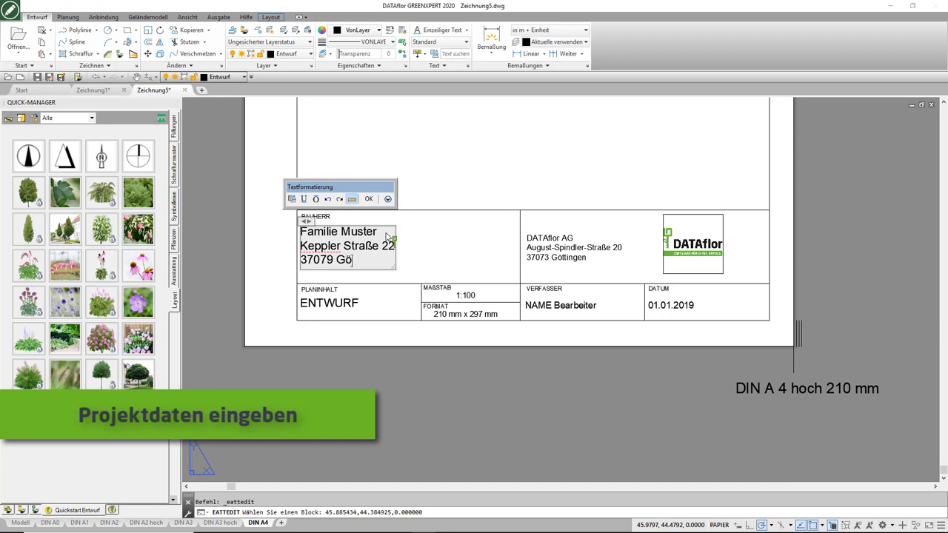
pyautogui.write('ttingen')
# - Confirm the client text and replace the ZEICHNER author value with the author's name
pyautogui.click(369, 199)
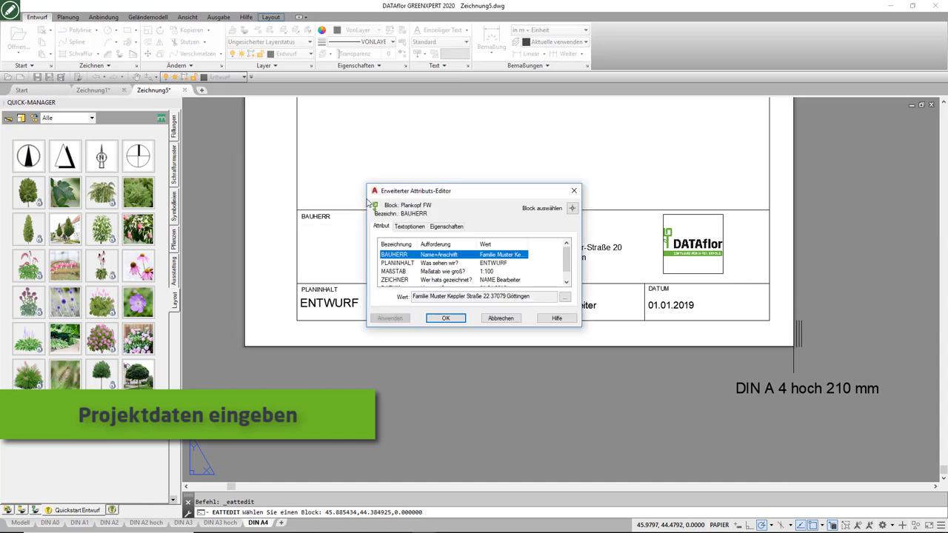
pyautogui.moveTo(502, 194); pyautogui.dragTo(475, 110)
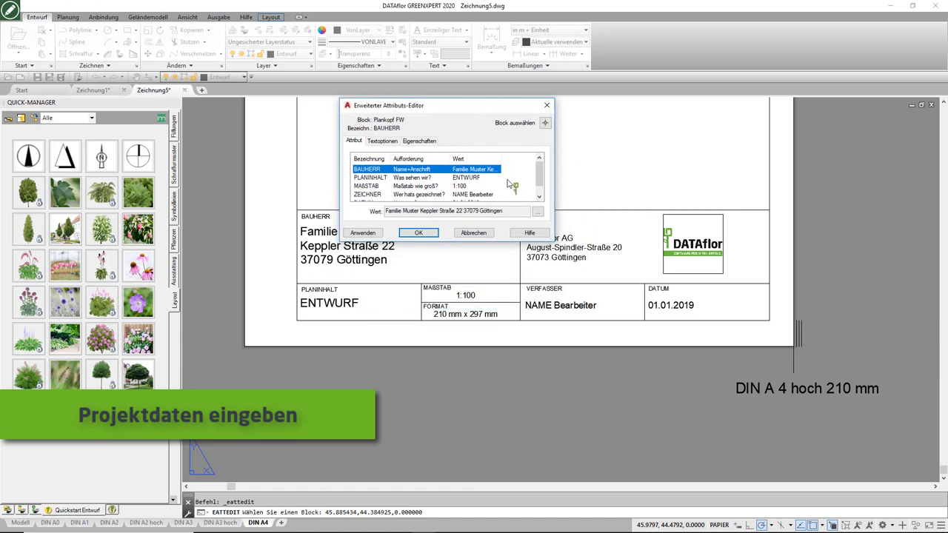
pyautogui.click(485, 196)
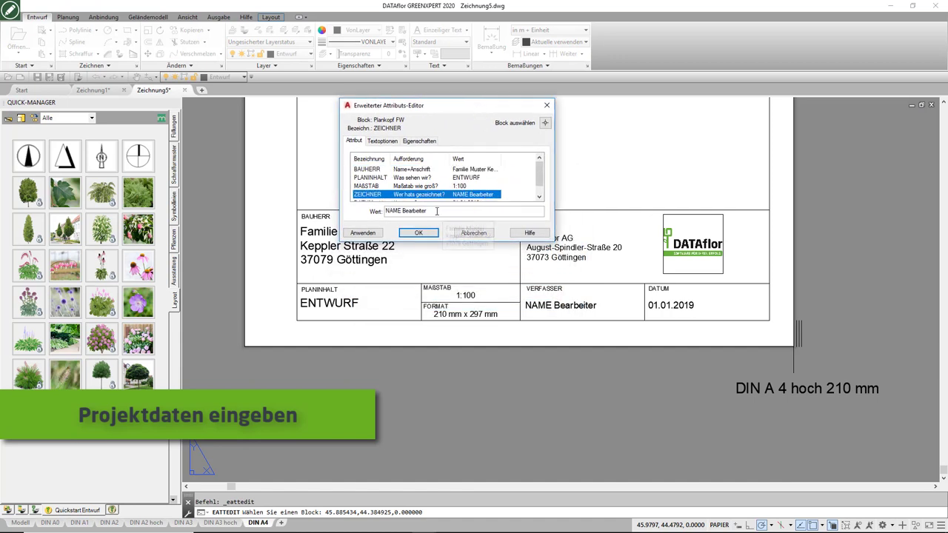
pyautogui.press('Tab')
pyautogui.write('Frau')
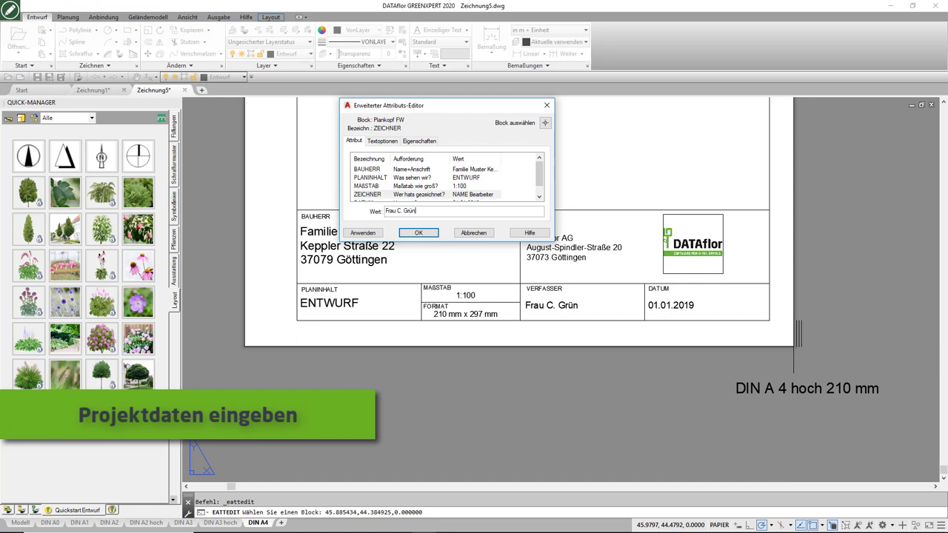
# - Select the day part of the DATUM date attribute for editing
pyautogui.scroll(-1, 539, 176)
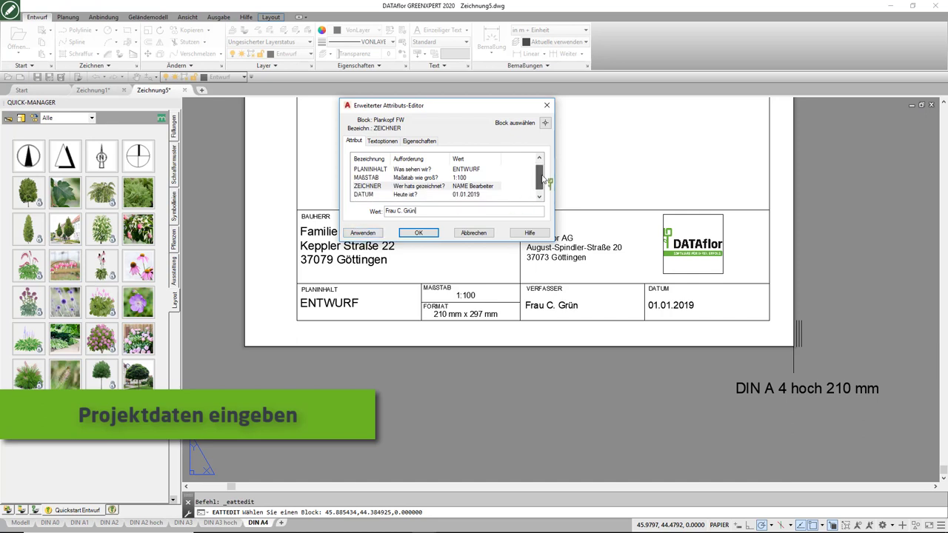
pyautogui.click(475, 194)
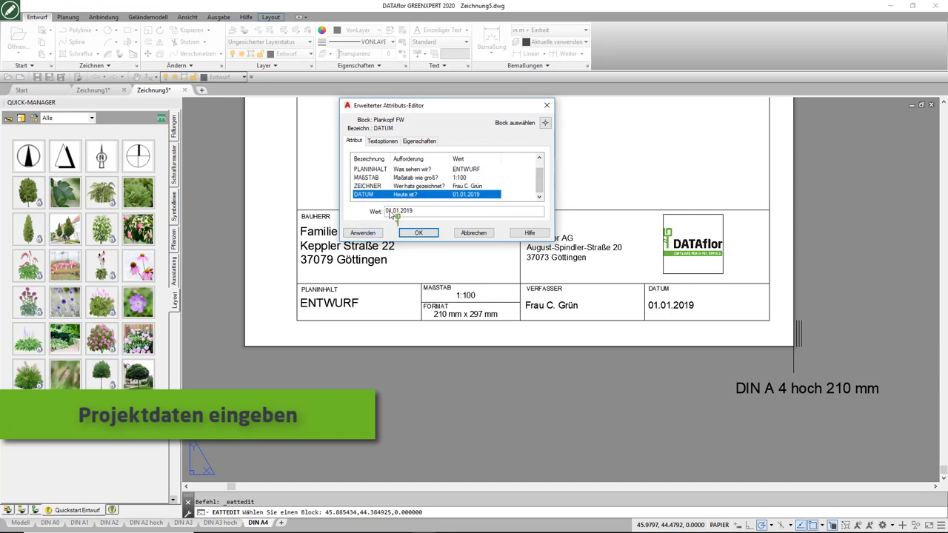
pyautogui.doubleClick(388, 211)
# - Set the date to 20.01.2019, apply the title block edits, and return to model space
pyautogui.write('20')
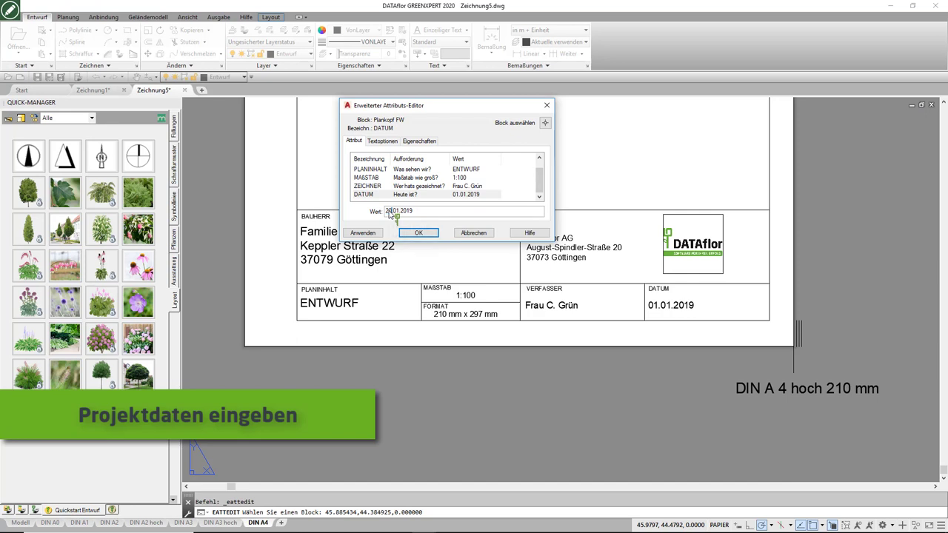
pyautogui.click(420, 232)
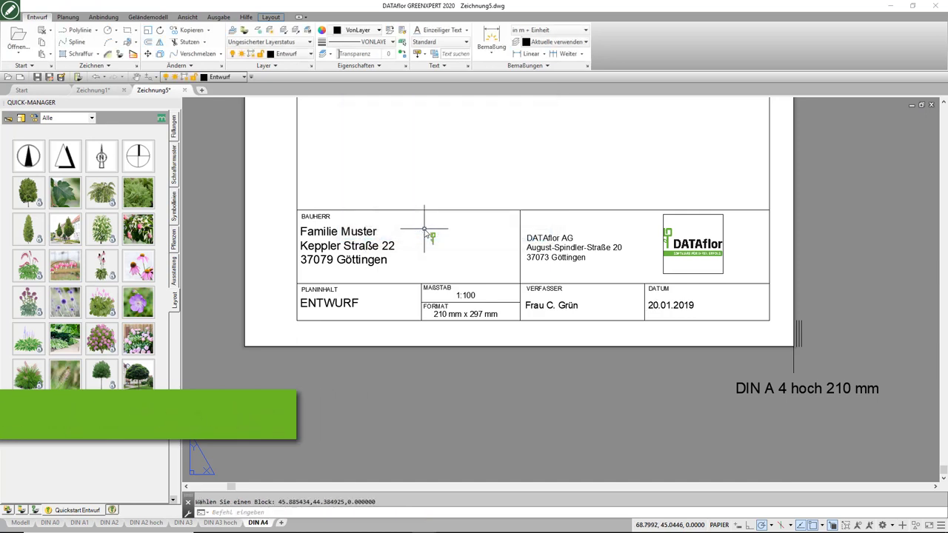
pyautogui.click(20, 523)
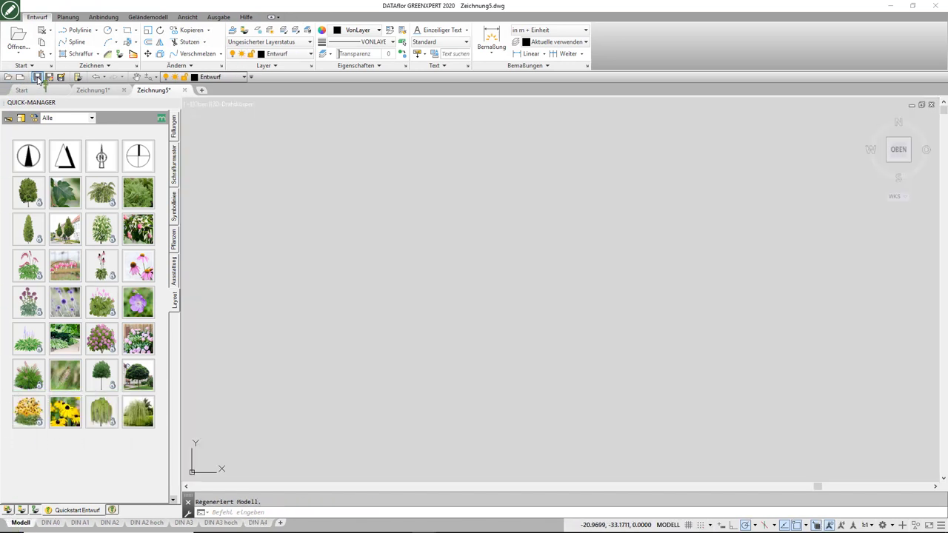